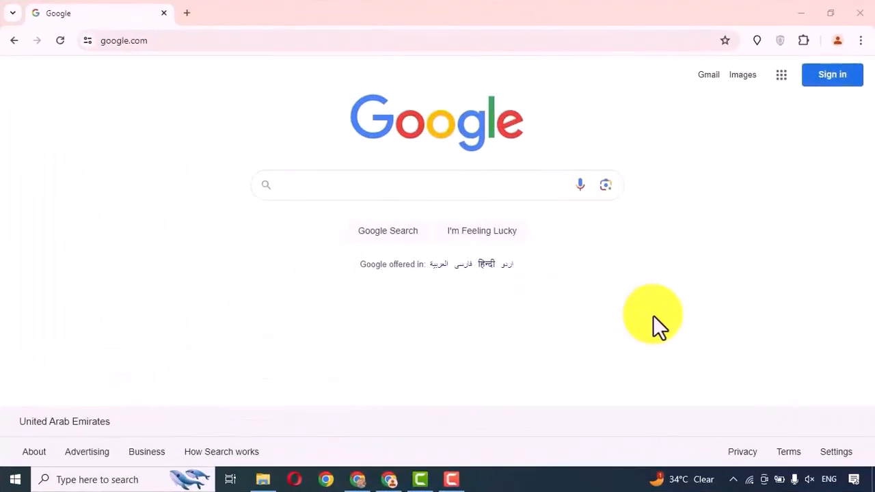
- Search Google for 'stripe sign up' and open the Stripe sign-up result in a new tab
{"action": "type", "text": "stripe sign up"}
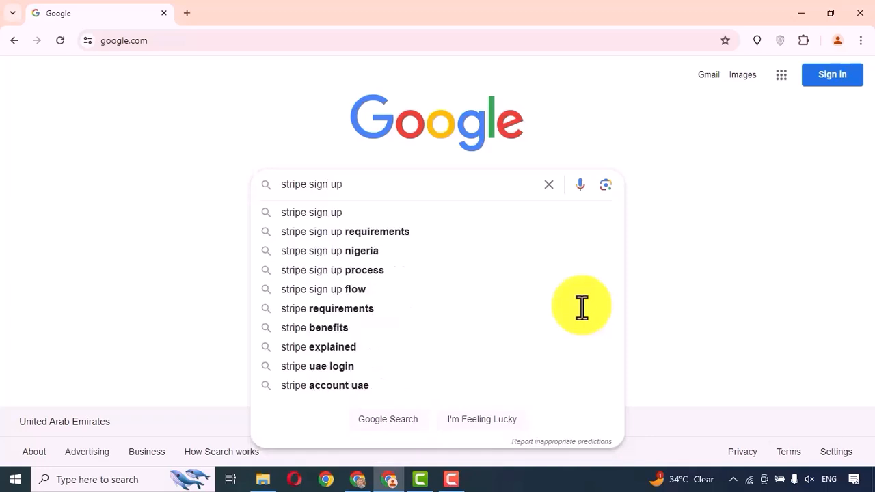
{"action": "left_click", "coordinate": [536, 216]}
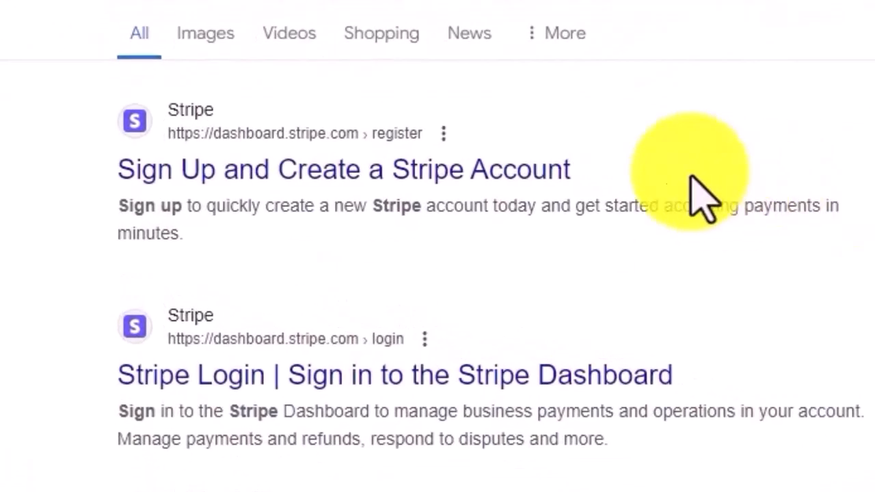
{"action": "right_click", "coordinate": [552, 175]}
{"action": "left_click", "coordinate": [574, 210]}
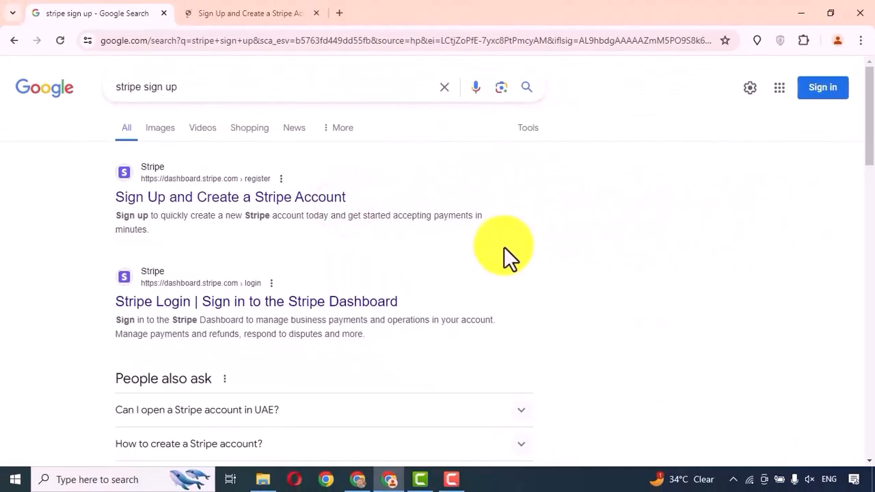
{"action": "left_click", "coordinate": [269, 12]}
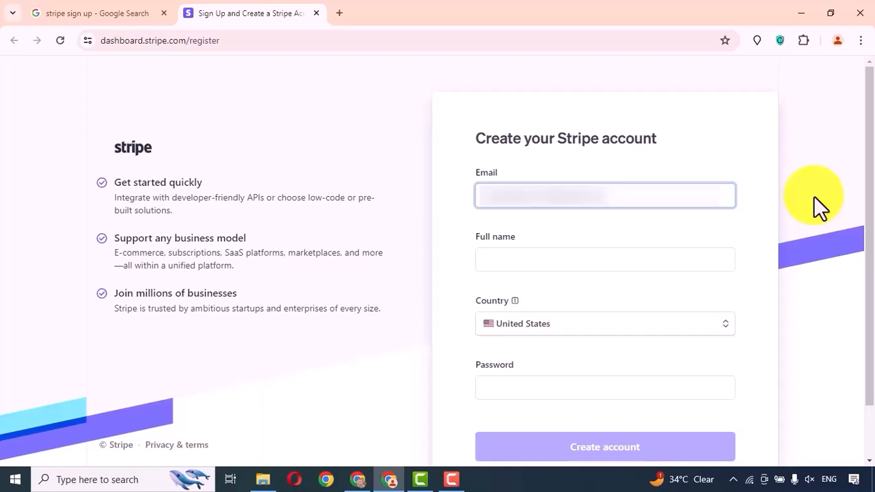
- Enter the full name and an account password, then create the Stripe account
{"action": "key", "text": "Tab"}
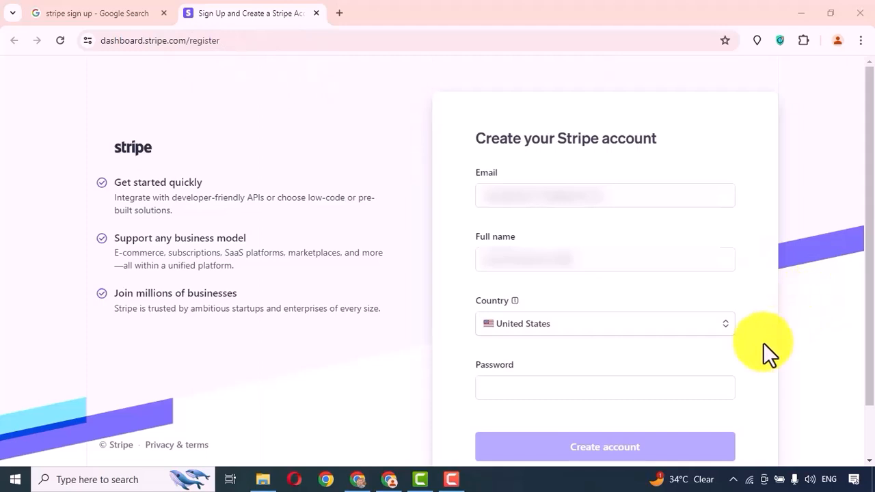
{"action": "left_click", "coordinate": [701, 393]}
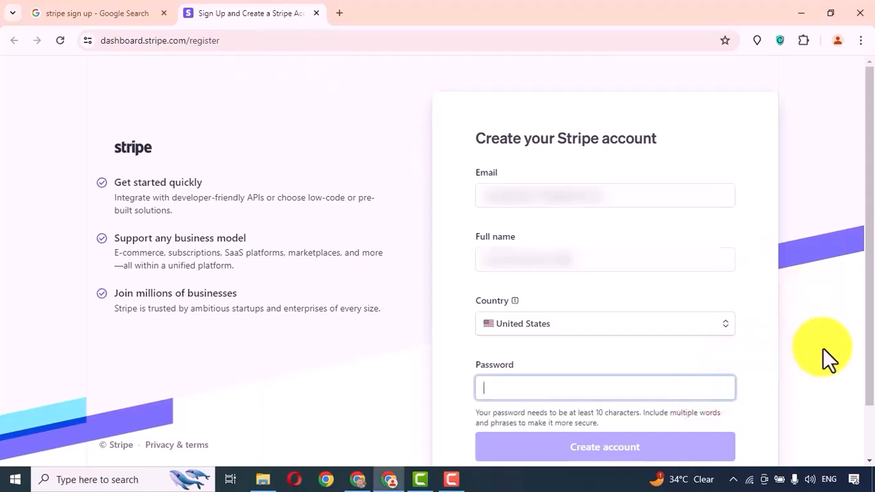
{"action": "type", "text": "*************"}
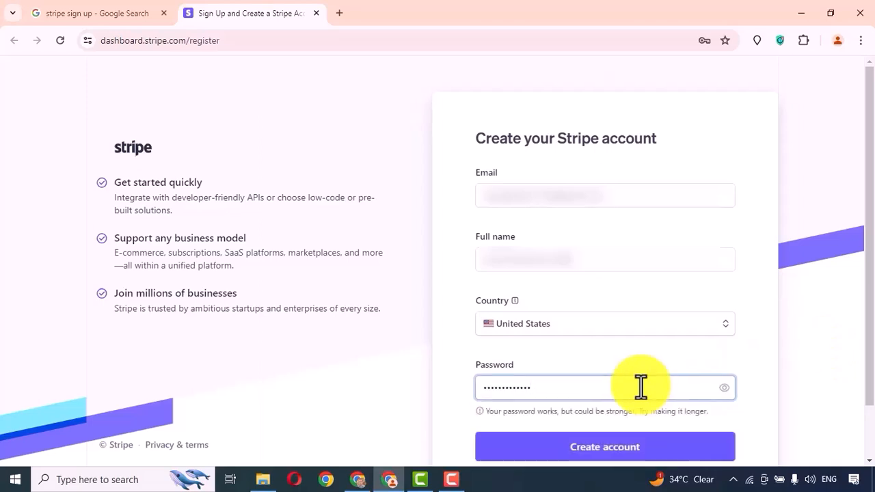
{"action": "key", "text": "BackSpace"}
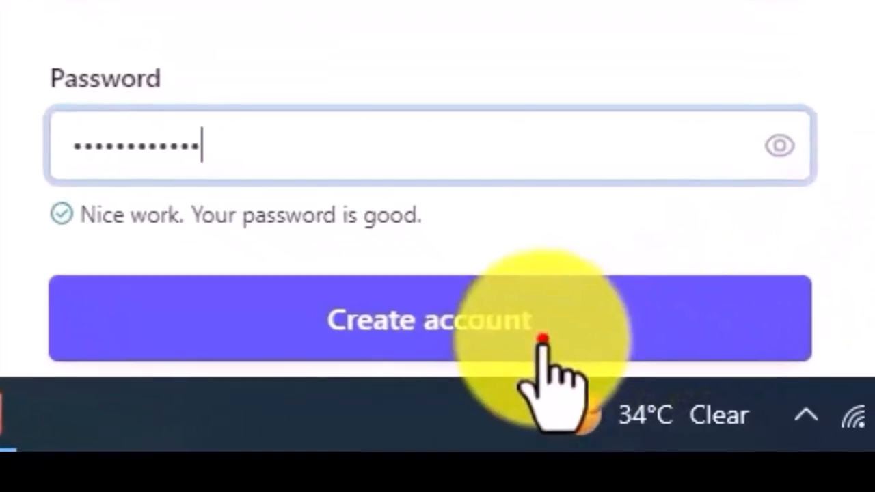
{"action": "left_click", "coordinate": [541, 347]}
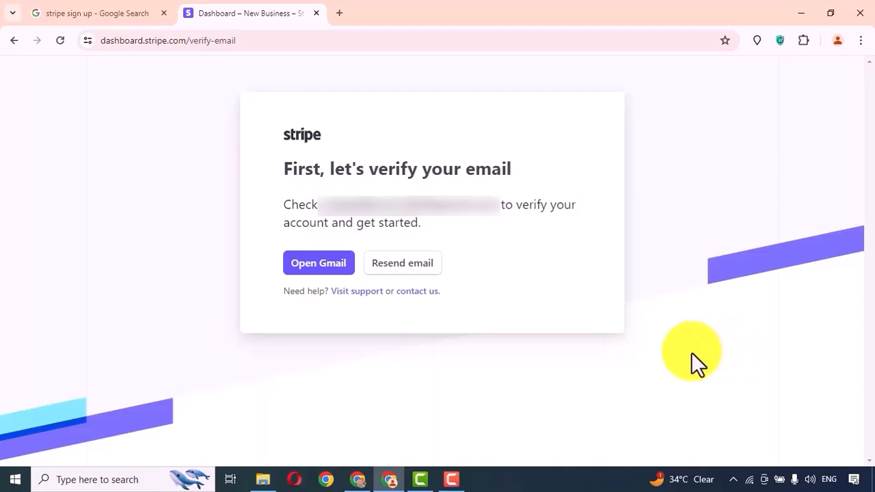
- Open Stripe's verification message in Gmail and confirm the account's email address
{"action": "left_click", "coordinate": [289, 265]}
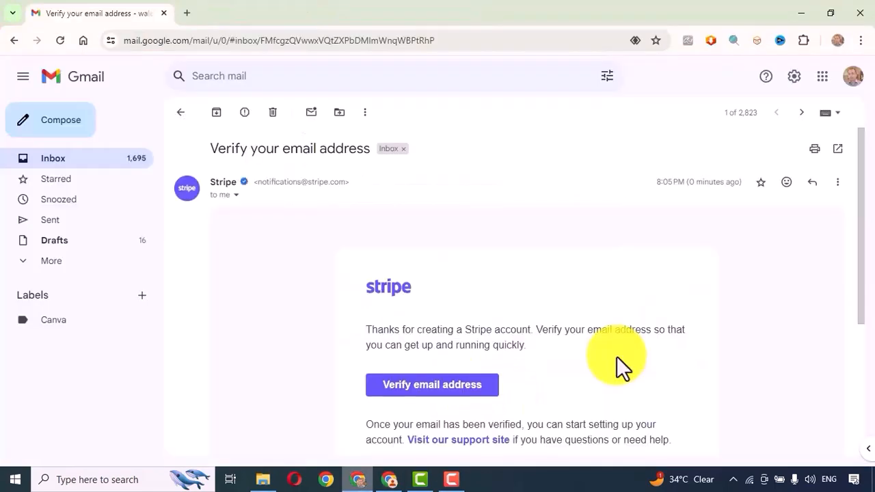
{"action": "scroll", "coordinate": [616, 359], "scroll_direction": "down", "scroll_amount": 1}
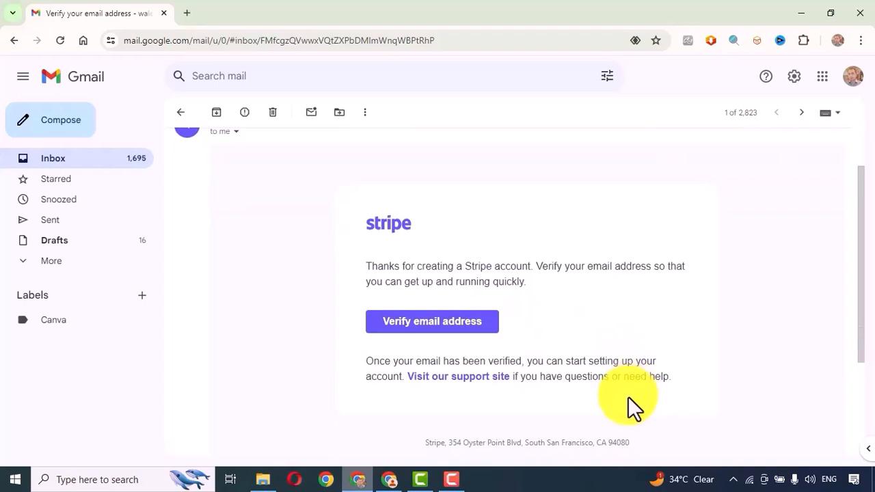
{"action": "left_click", "coordinate": [474, 325]}
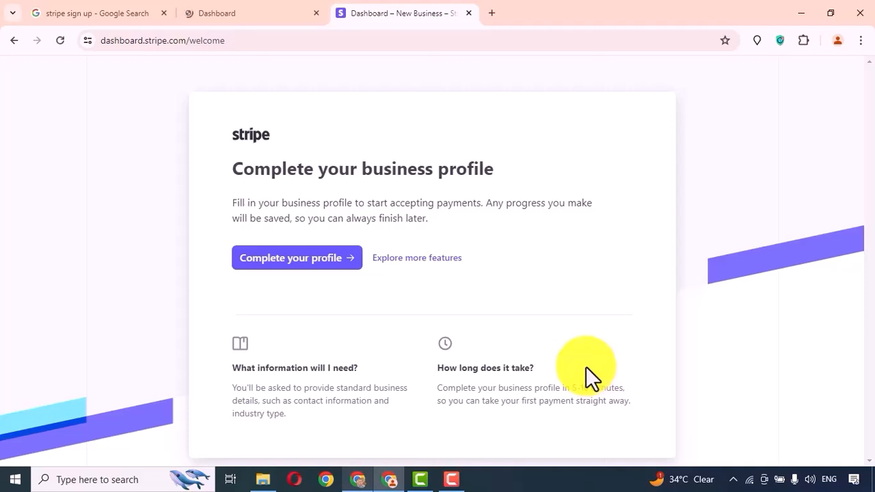
- Check Activate payments on the Home dashboard, then start the business profile from the welcome page
{"action": "left_click", "coordinate": [293, 11]}
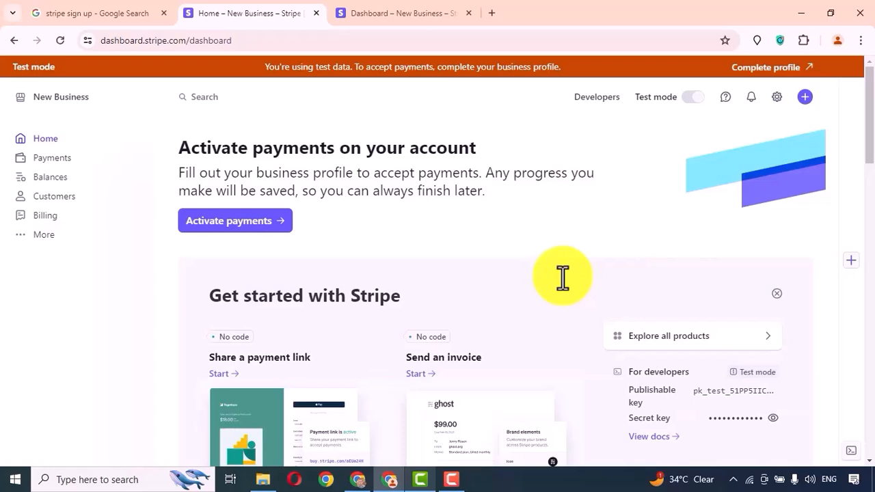
{"action": "key", "text": "ctrl+Tab"}
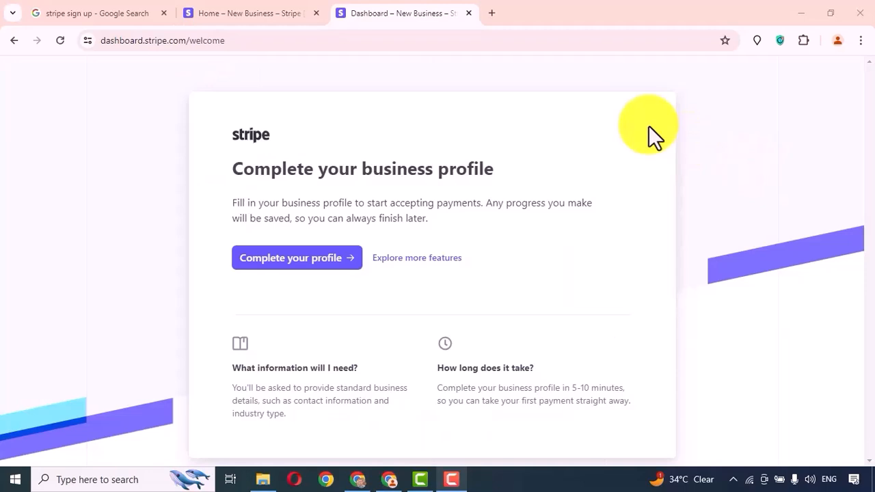
{"action": "left_click", "coordinate": [293, 10]}
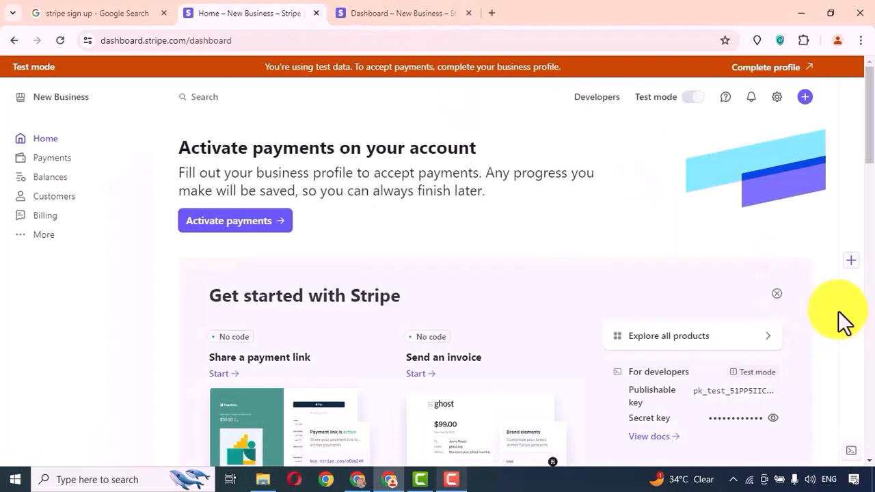
{"action": "left_click", "coordinate": [246, 225]}
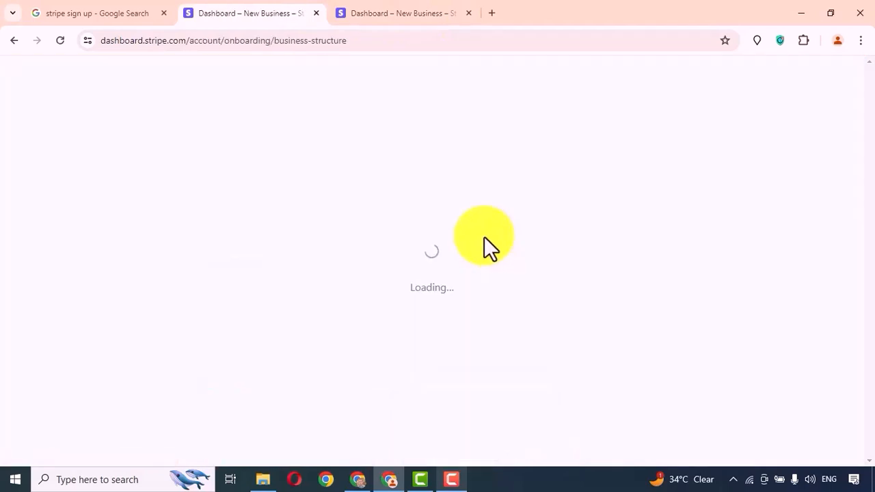
{"action": "left_click", "coordinate": [358, 13]}
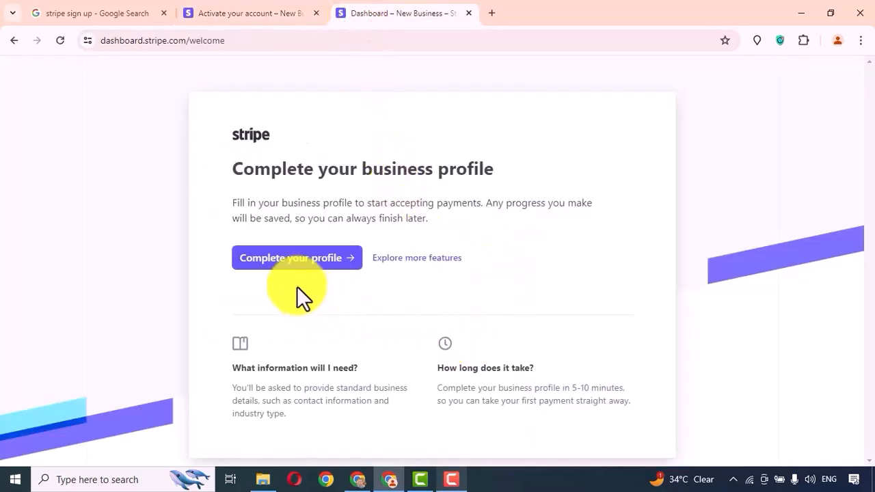
{"action": "left_click", "coordinate": [283, 264]}
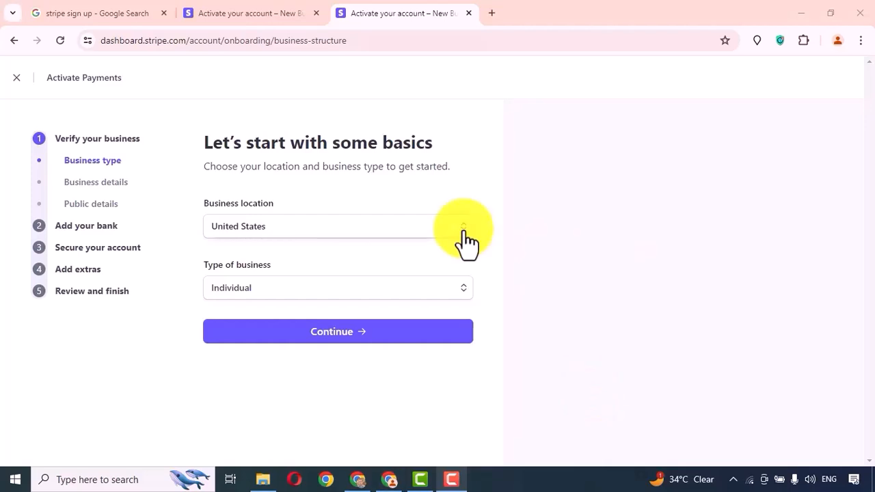
- Set location United States, business type Company and structure Sole proprietorship, then continue
{"action": "left_click", "coordinate": [463, 231]}
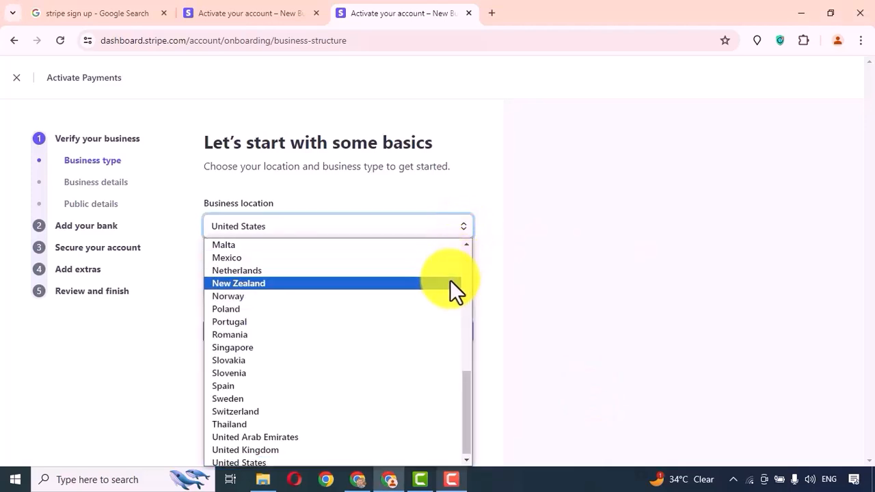
{"action": "scroll", "coordinate": [449, 280], "scroll_direction": "up", "scroll_amount": 4}
{"action": "left_click", "coordinate": [473, 293]}
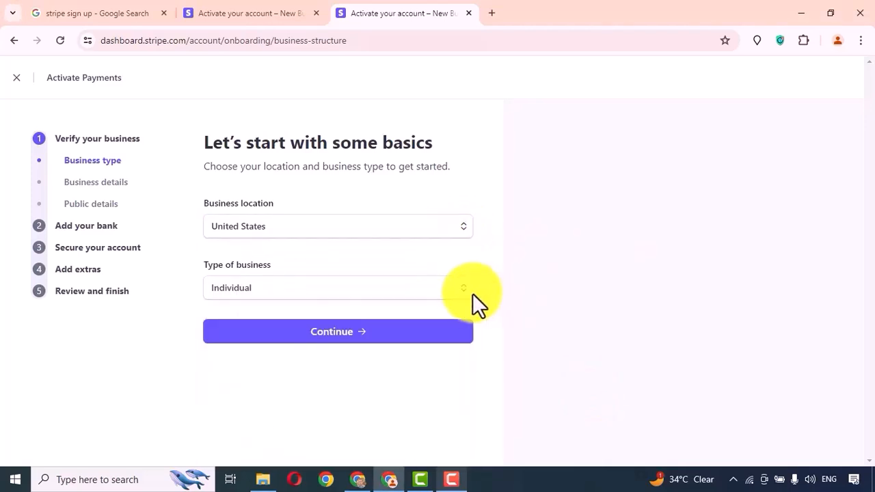
{"action": "left_click", "coordinate": [464, 301]}
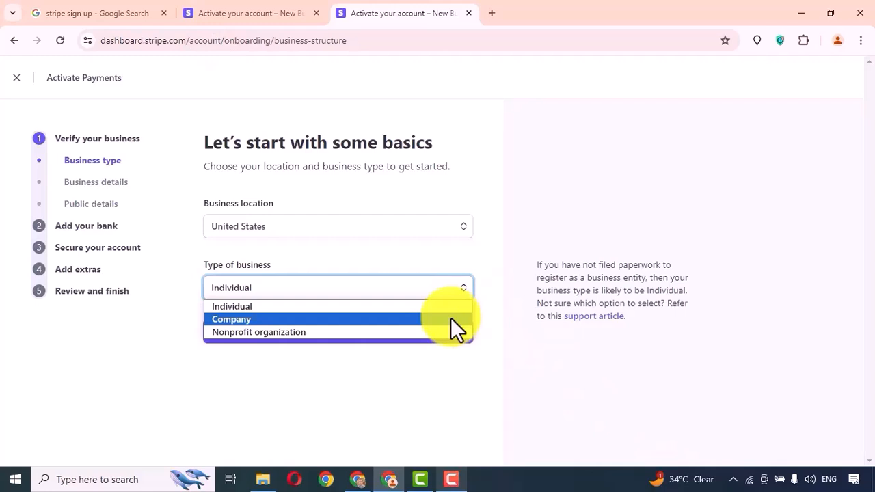
{"action": "left_click", "coordinate": [450, 317]}
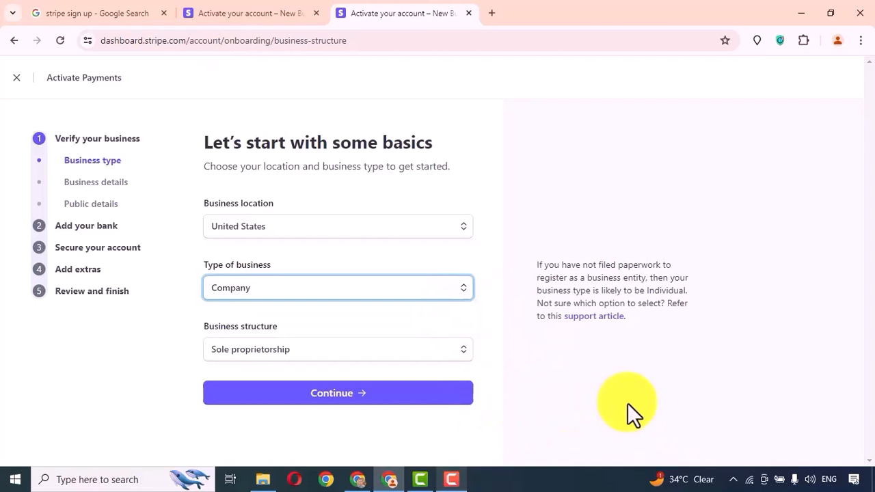
{"action": "left_click", "coordinate": [462, 366]}
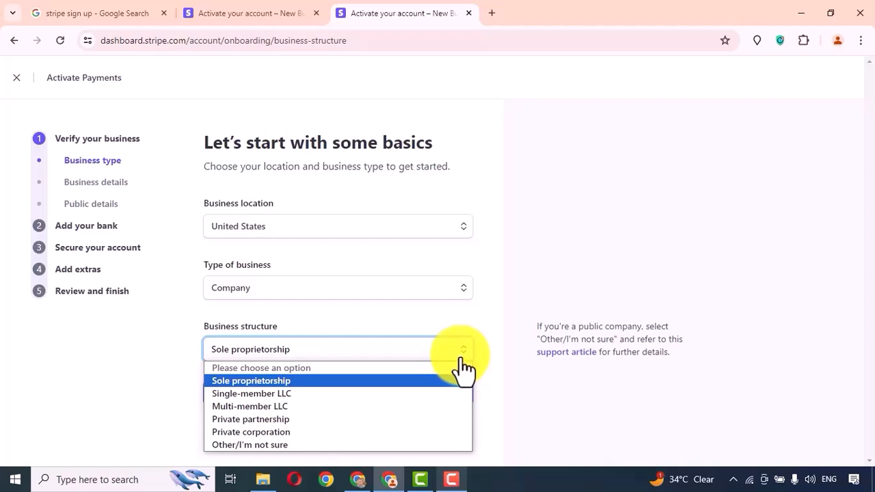
{"action": "left_click", "coordinate": [449, 380]}
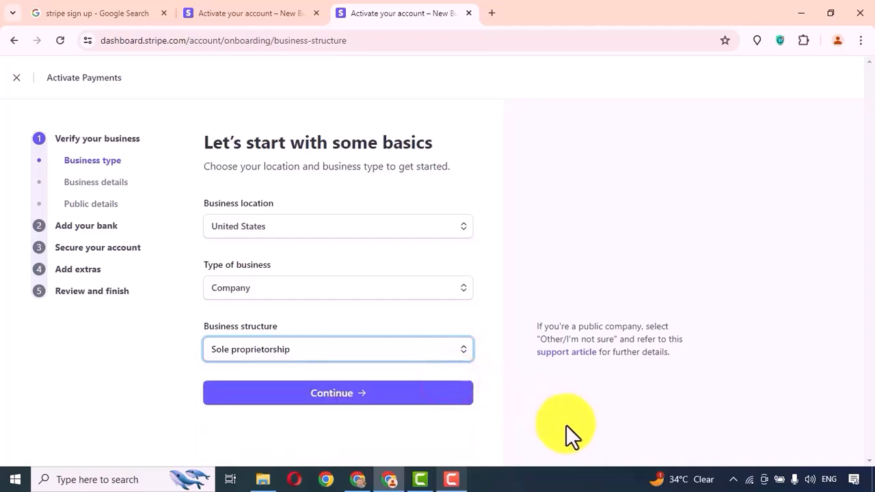
{"action": "left_click", "coordinate": [433, 395]}
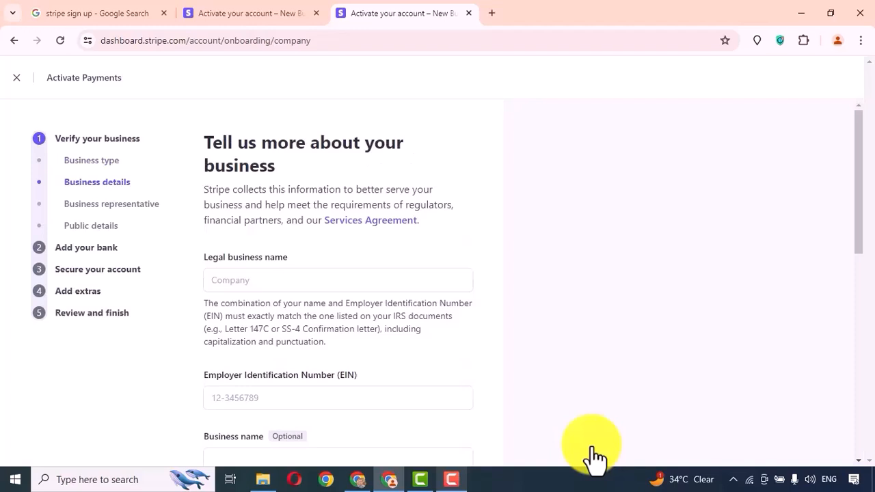
- Enter the legal business name and paste in the Employer Identification Number
{"action": "left_click", "coordinate": [437, 280]}
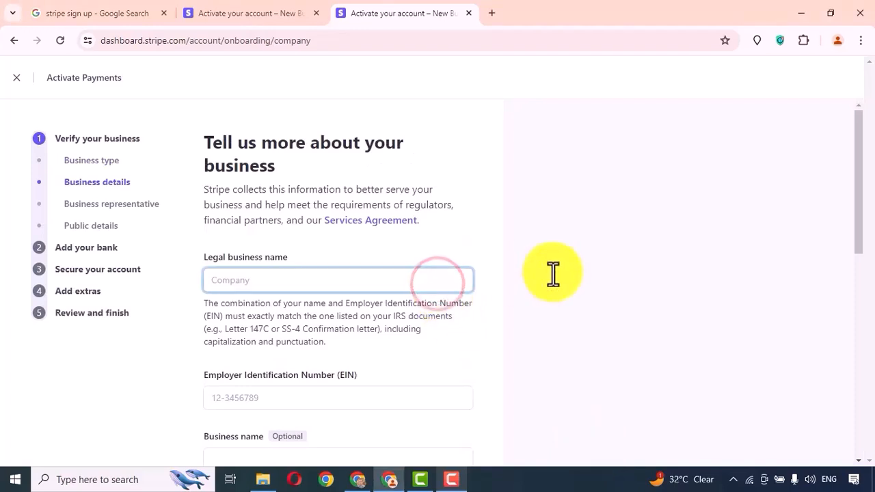
{"action": "type", "text": "..."}
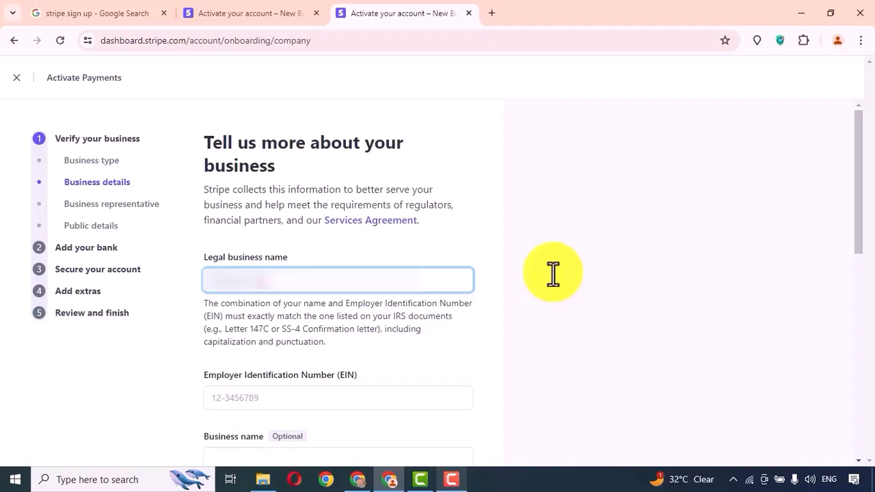
{"action": "left_click", "coordinate": [432, 401]}
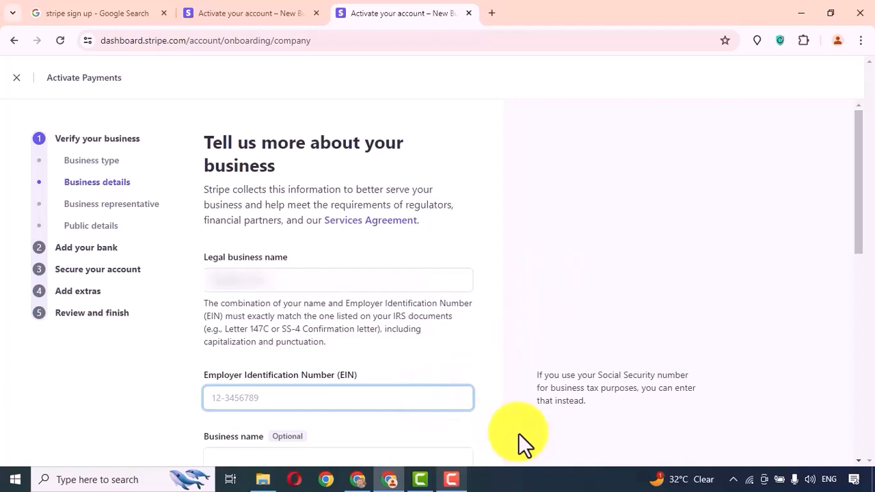
{"action": "key", "text": "ctrl+v"}
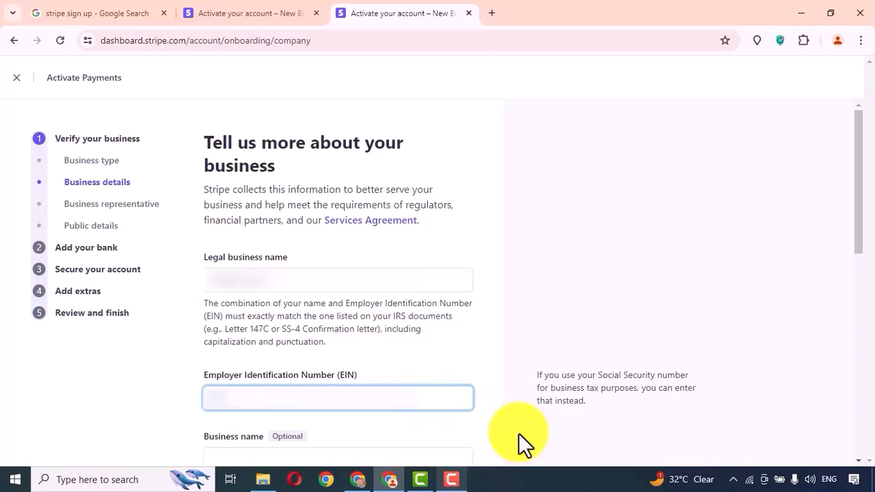
{"action": "left_click", "coordinate": [534, 404]}
- Fill the registered business address from the first '123 Main Str' suggestion
{"action": "scroll", "coordinate": [479, 273], "scroll_direction": "down", "scroll_amount": 5}
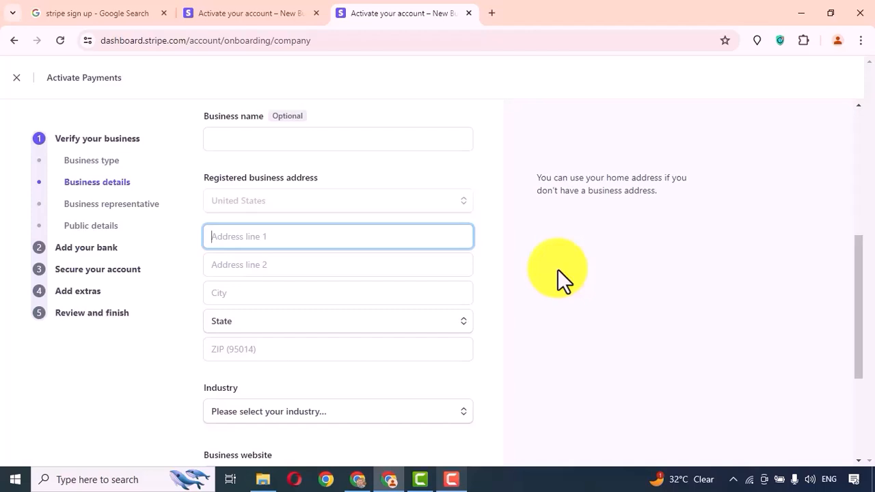
{"action": "type", "text": "123"}
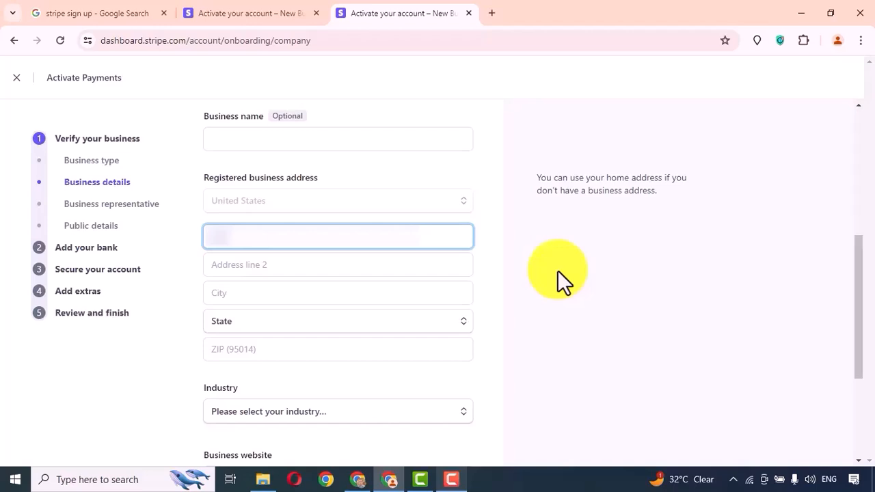
{"action": "type", "text": " Main St"}
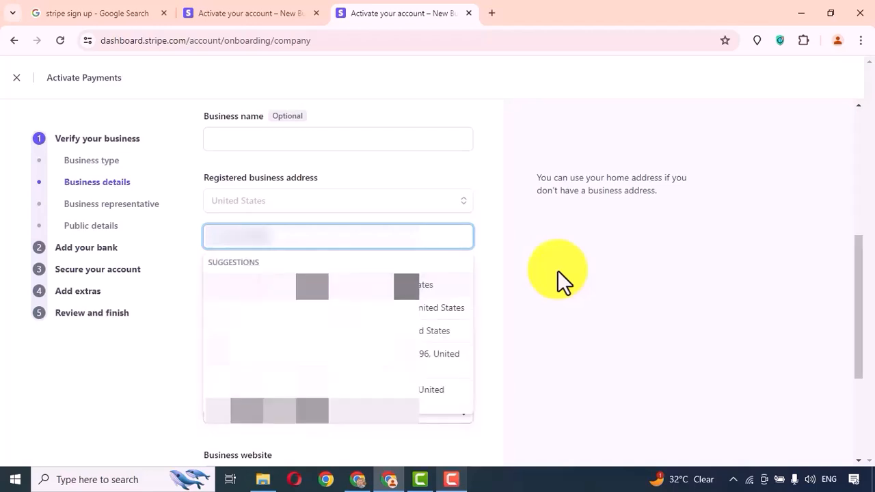
{"action": "type", "text": "r"}
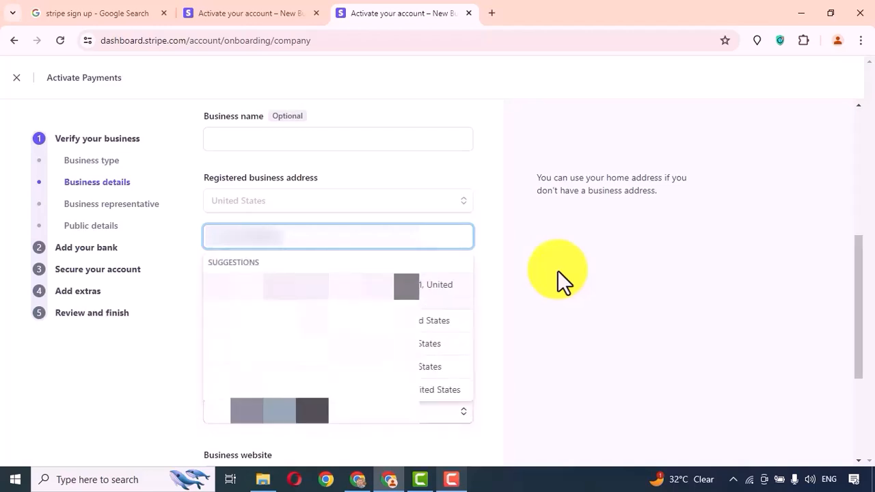
{"action": "left_click", "coordinate": [454, 308]}
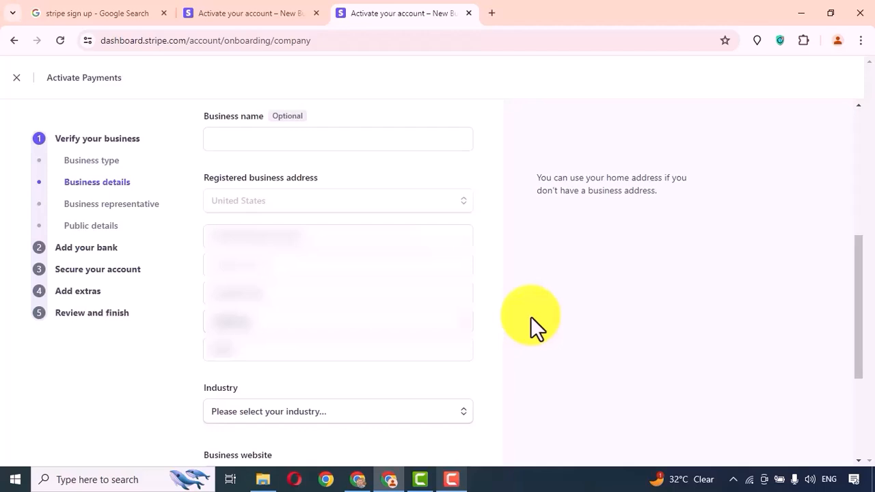
- Set the industry to Retail > Home electronics
{"action": "scroll", "coordinate": [530, 317], "scroll_direction": "down", "scroll_amount": 3}
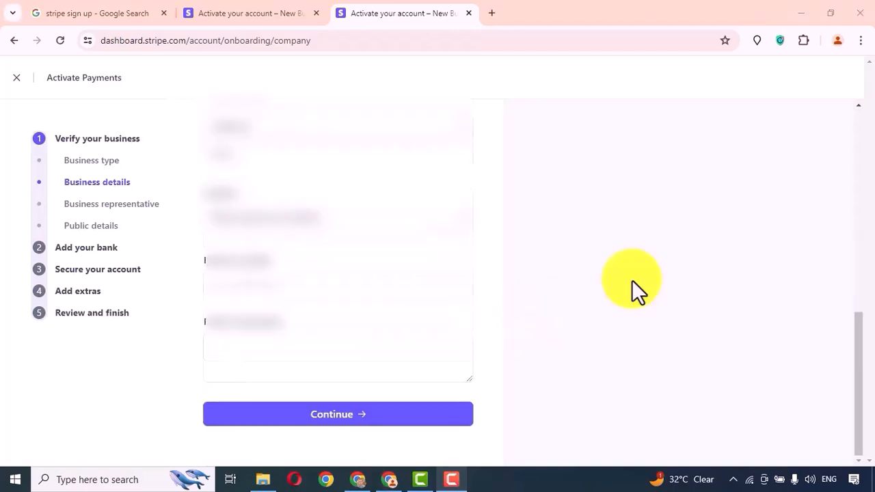
{"action": "left_click", "coordinate": [467, 235]}
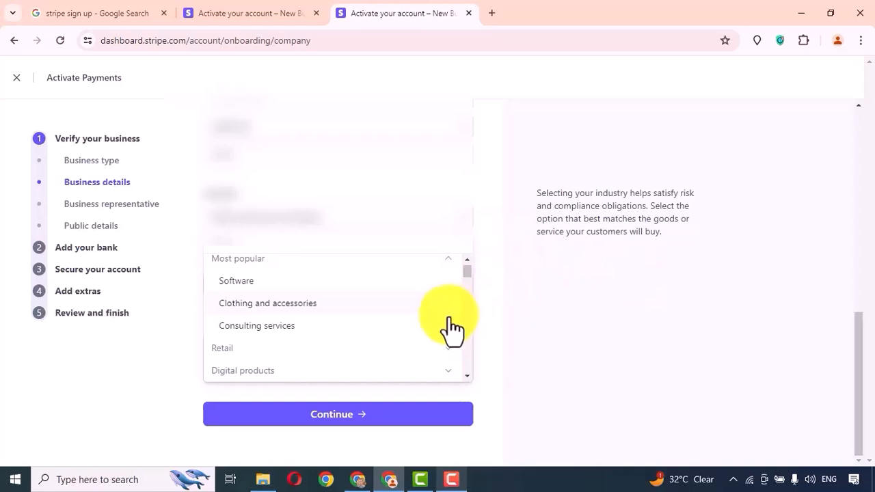
{"action": "left_click", "coordinate": [445, 355]}
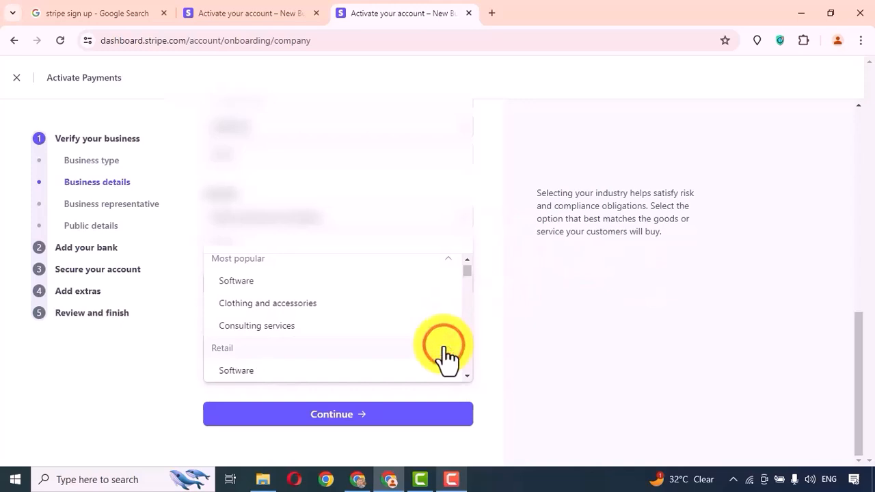
{"action": "scroll", "coordinate": [427, 331], "scroll_direction": "down", "scroll_amount": 3}
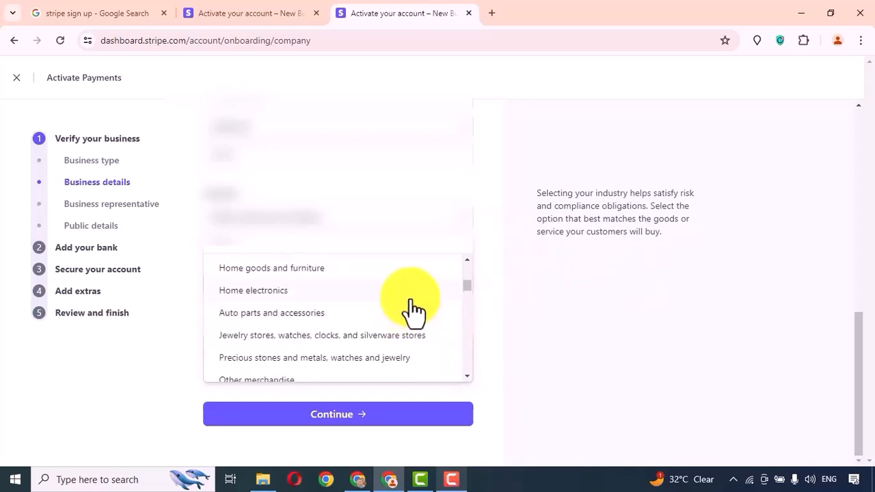
{"action": "left_click", "coordinate": [410, 297]}
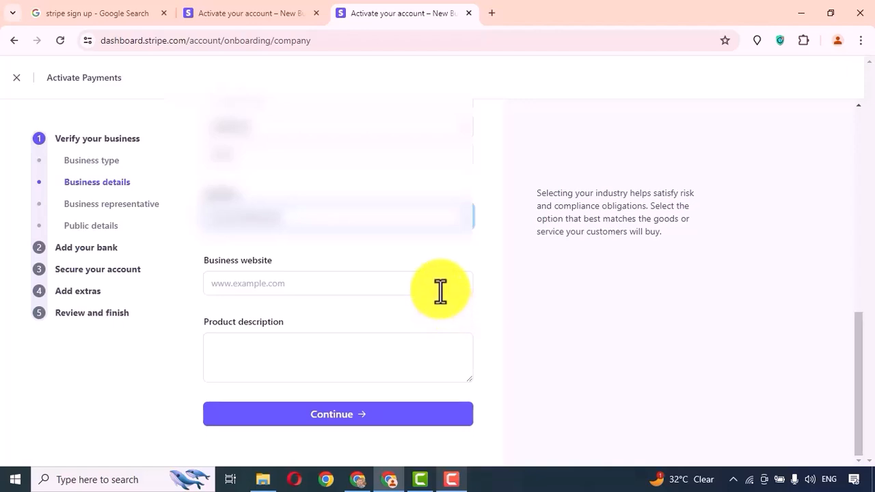
- Add the business website and a pasted product description, then submit the business details
{"action": "left_click", "coordinate": [441, 291]}
{"action": "type", "text": "www."}
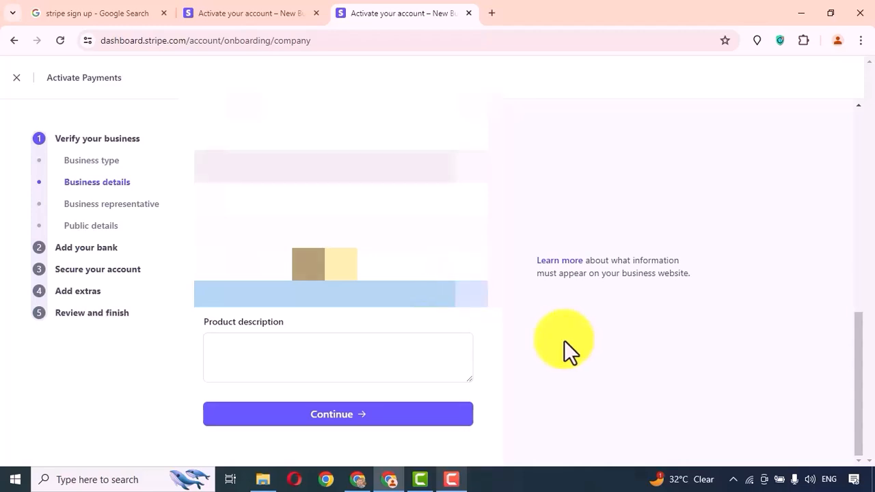
{"action": "left_click", "coordinate": [449, 350]}
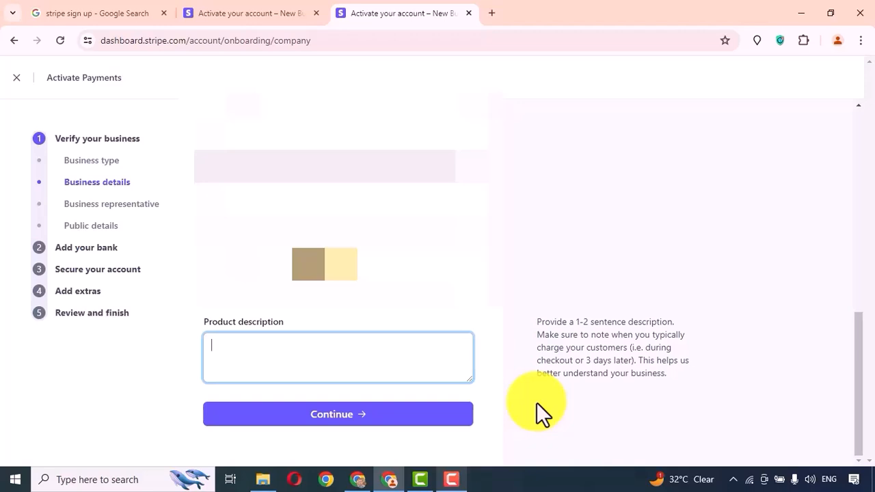
{"action": "type", "text": "We Pride ourselves on offering a wide selection of high-quality home electronics products through our online ecommerce platform. And During the checkout process we charged our customer's."}
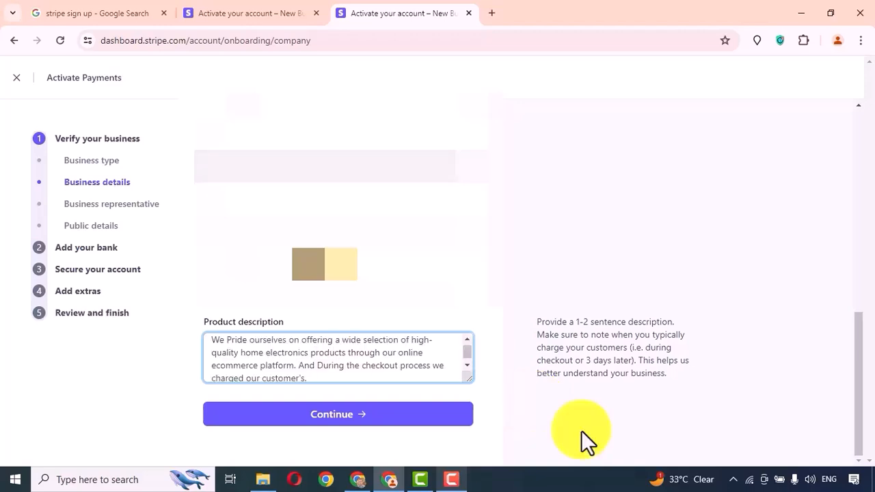
{"action": "left_click", "coordinate": [410, 417]}
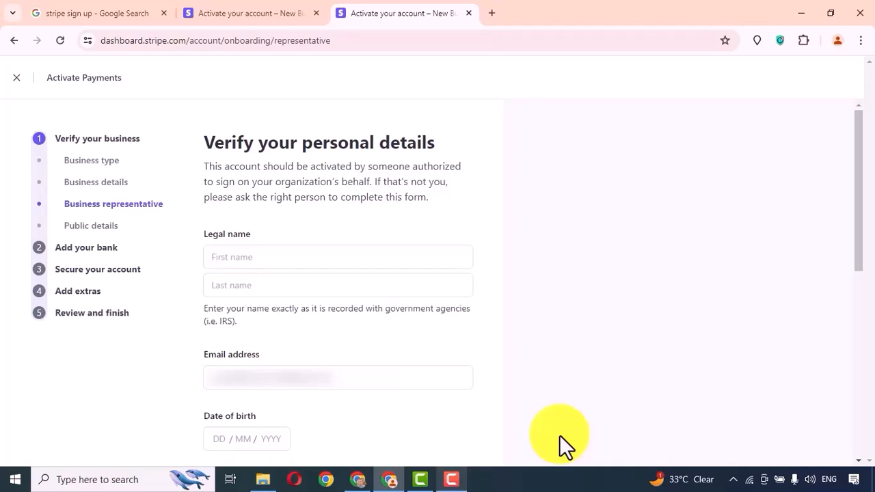
- Enter the representative's first and last name and date of birth
{"action": "left_click", "coordinate": [454, 260]}
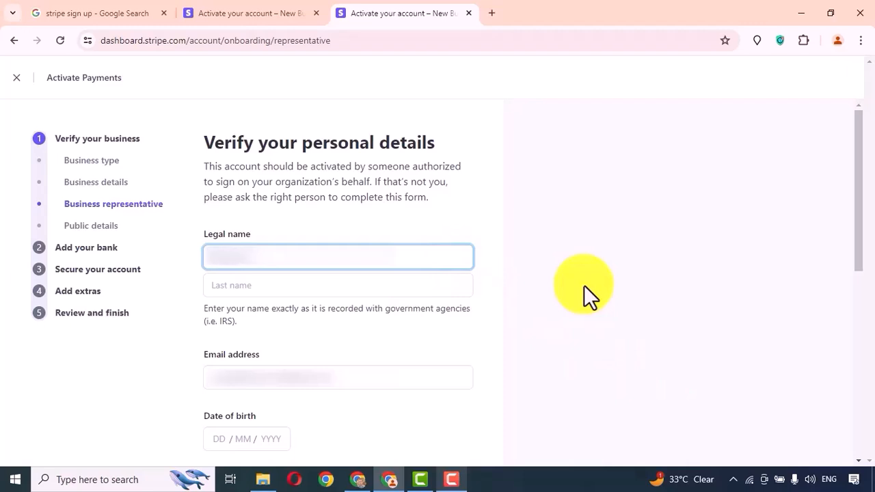
{"action": "key", "text": "Tab"}
{"action": "type", "text": "Smith"}
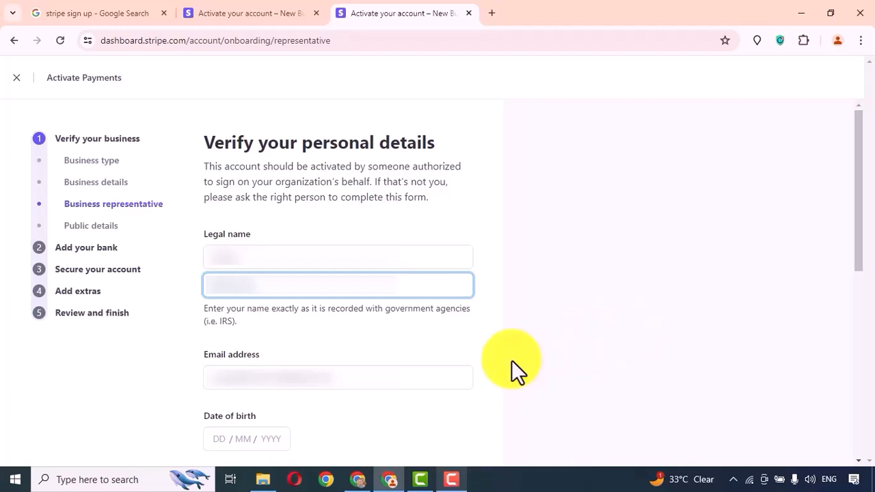
{"action": "scroll", "coordinate": [512, 359], "scroll_direction": "down", "scroll_amount": 5}
{"action": "left_click", "coordinate": [219, 130]}
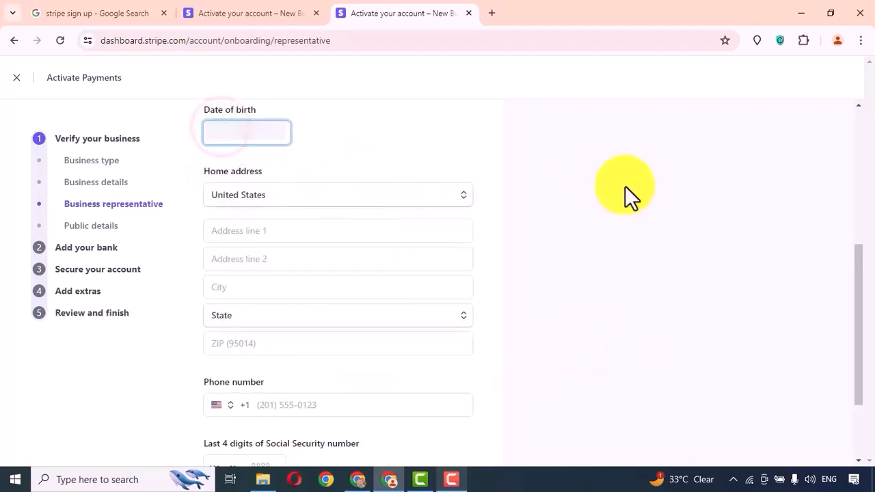
{"action": "type", "text": "01011990"}
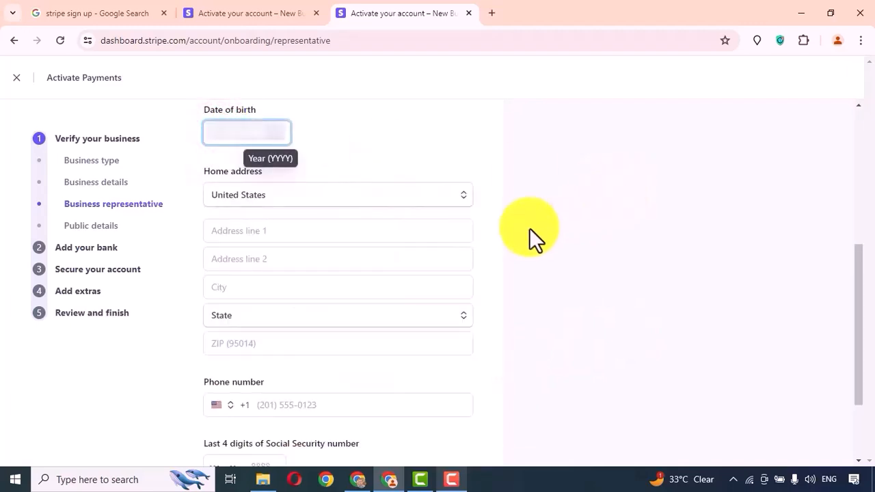
{"action": "left_click", "coordinate": [466, 175]}
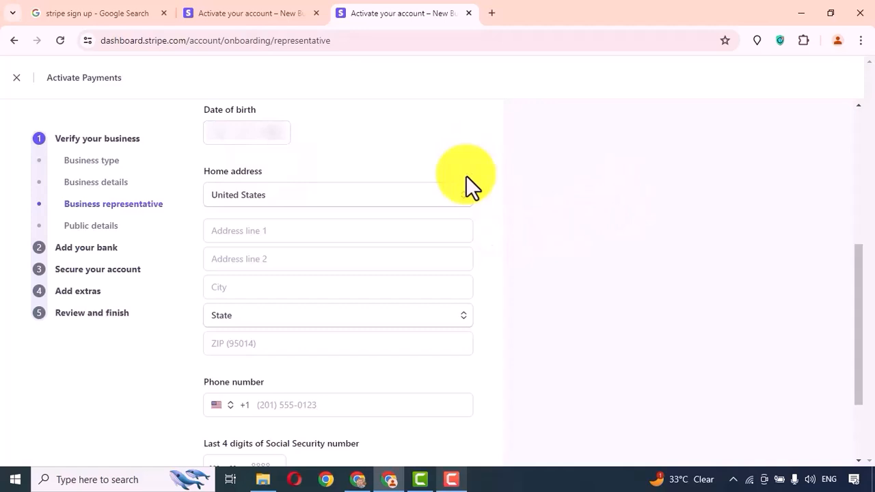
- Keep United States as country and fill the home address from a suggestion
{"action": "left_click", "coordinate": [461, 198]}
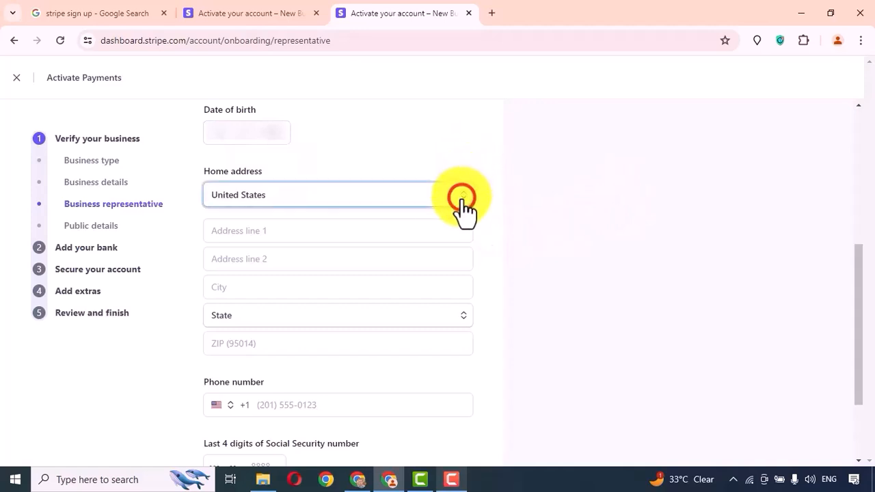
{"action": "scroll", "coordinate": [450, 252], "scroll_direction": "down", "scroll_amount": 1}
{"action": "key", "text": "Escape"}
{"action": "left_click", "coordinate": [455, 240]}
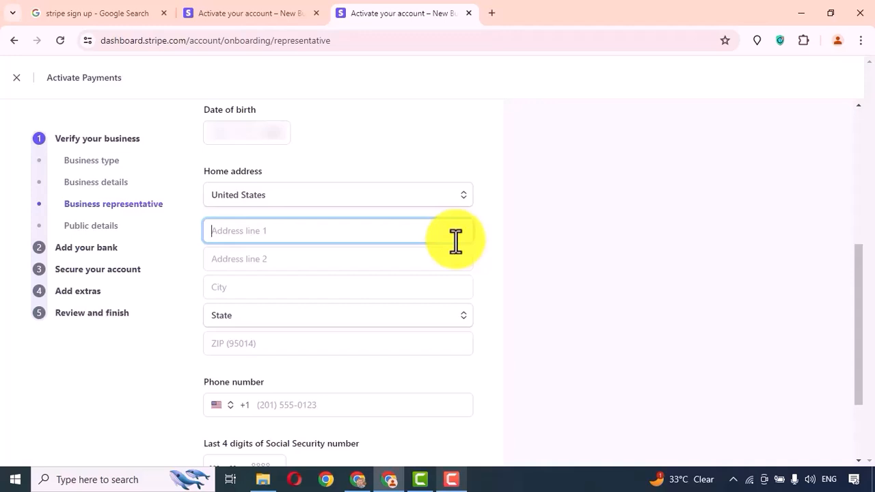
{"action": "type", "text": "..."}
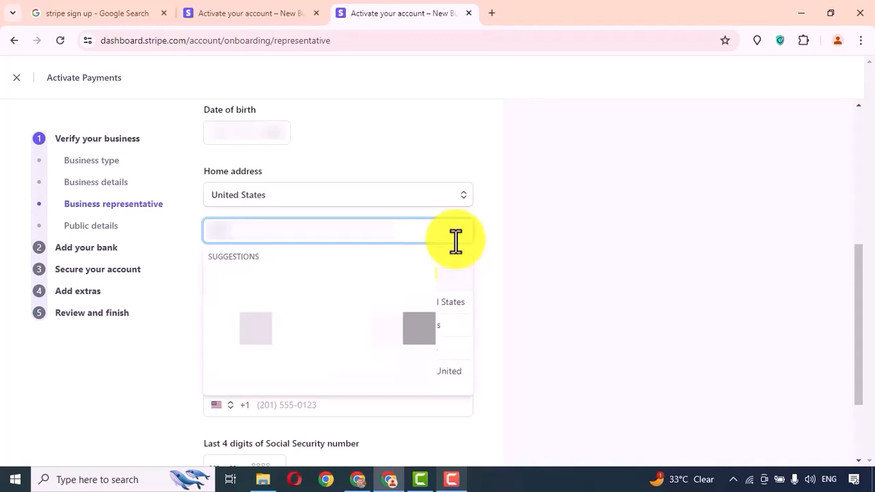
{"action": "type", "text": "..."}
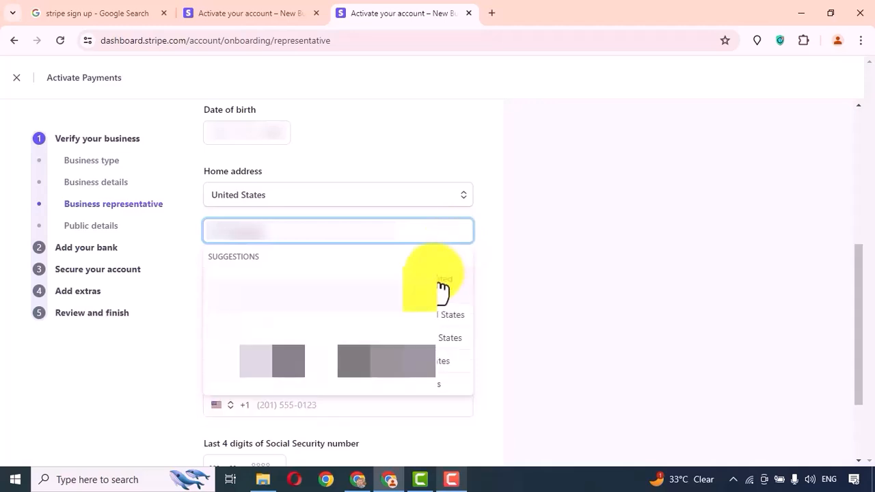
{"action": "left_click", "coordinate": [438, 287]}
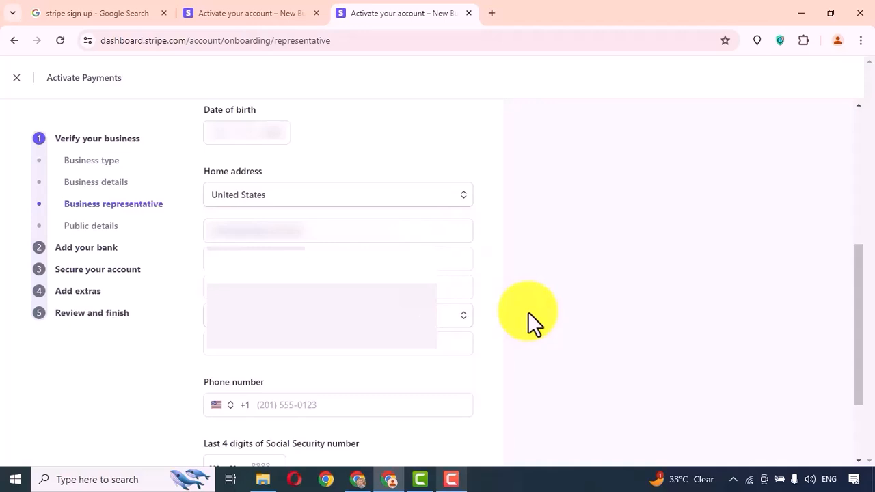
- Switch to providing a full ID number and set the issuing country to PK
{"action": "scroll", "coordinate": [478, 317], "scroll_direction": "down", "scroll_amount": 2}
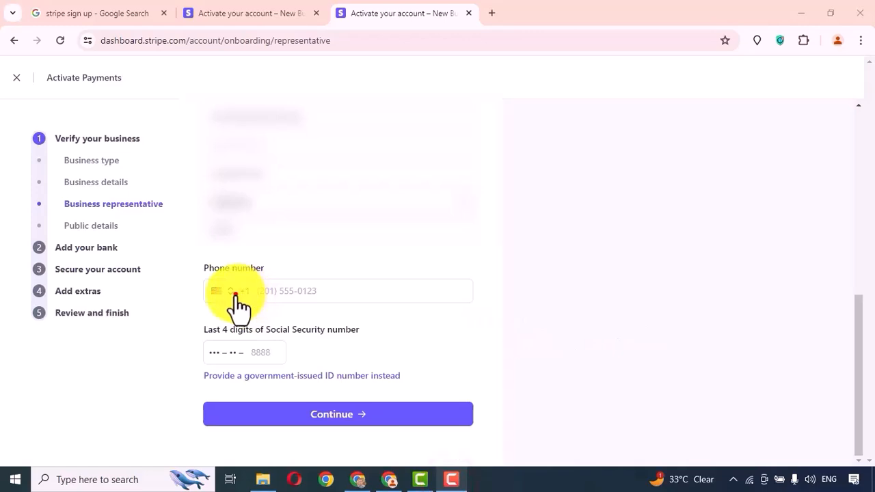
{"action": "left_click", "coordinate": [235, 297]}
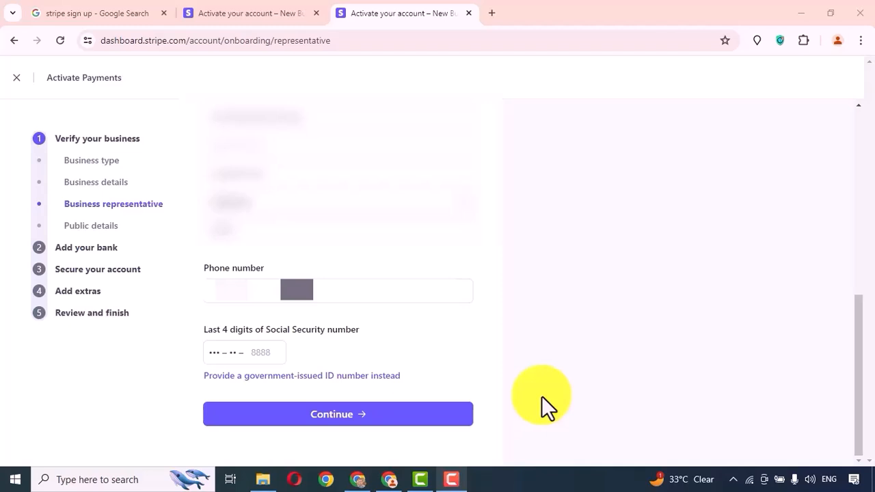
{"action": "left_click", "coordinate": [392, 376]}
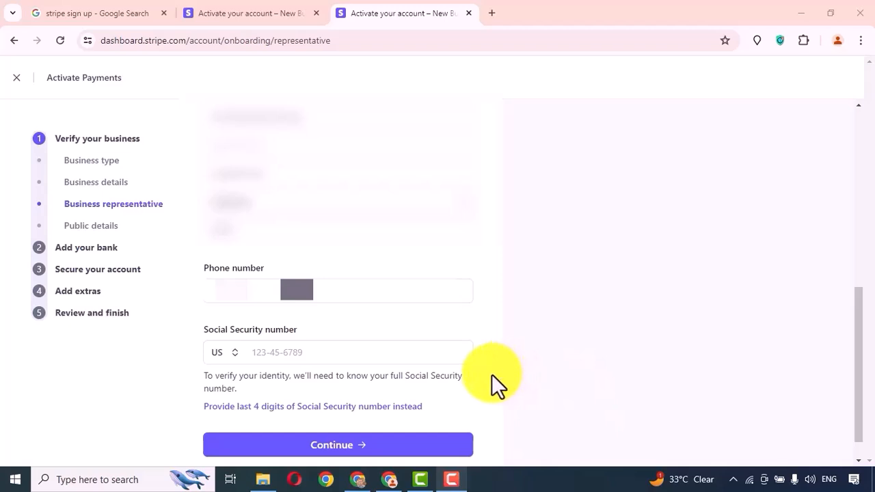
{"action": "left_click", "coordinate": [234, 362]}
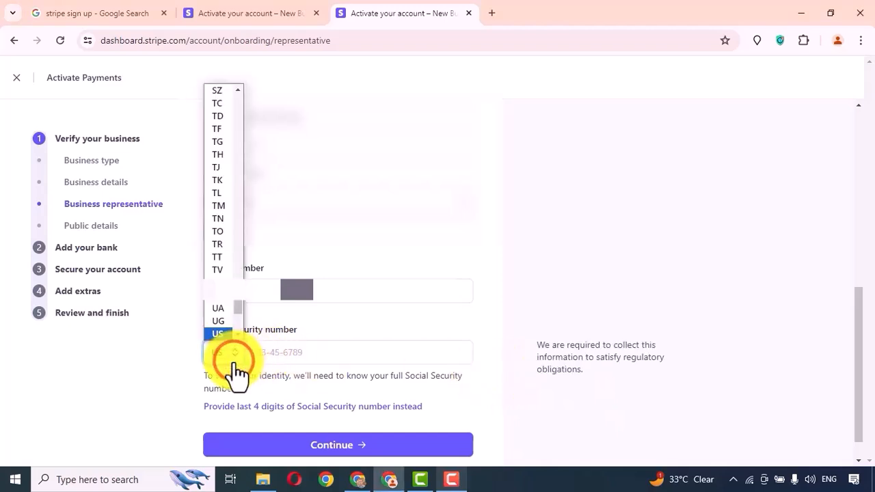
{"action": "key", "text": "p"}
{"action": "left_click", "coordinate": [218, 154]}
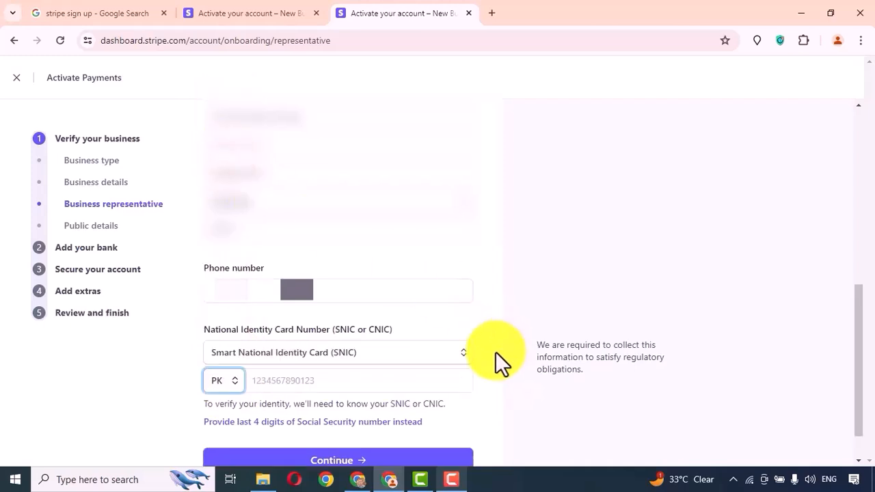
- Choose the CNIC card type, enter the card number, and submit the representative's details
{"action": "left_click", "coordinate": [465, 355]}
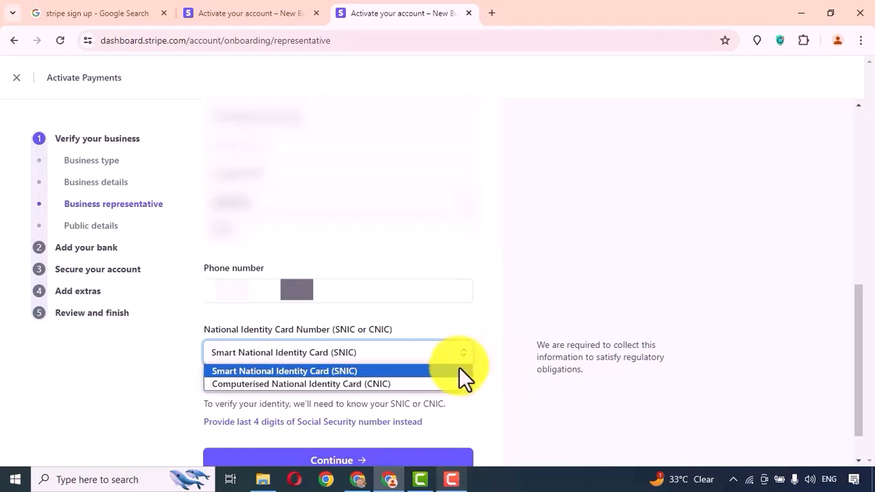
{"action": "left_click", "coordinate": [452, 383]}
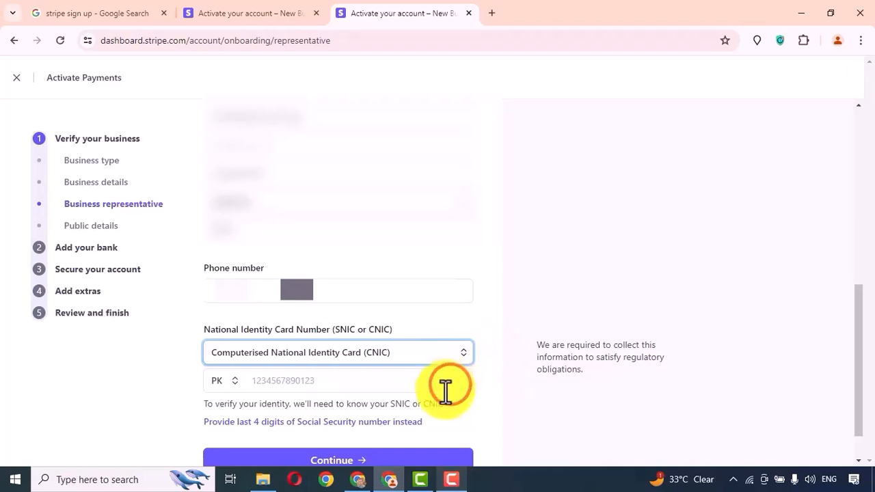
{"action": "left_click", "coordinate": [438, 389]}
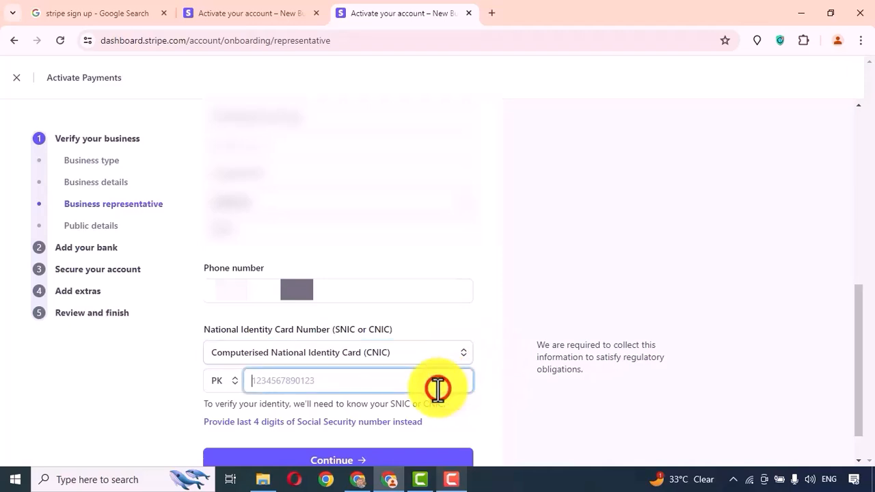
{"action": "type", "text": "????????"}
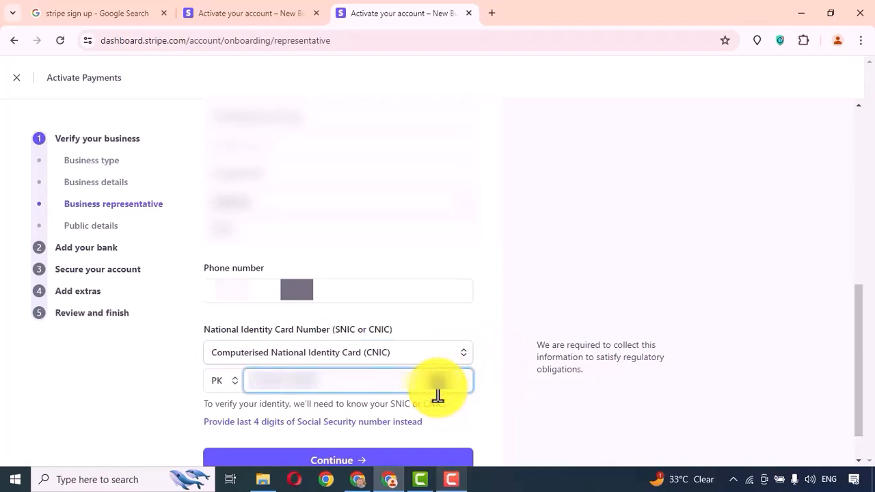
{"action": "scroll", "coordinate": [478, 396], "scroll_direction": "down", "scroll_amount": 1}
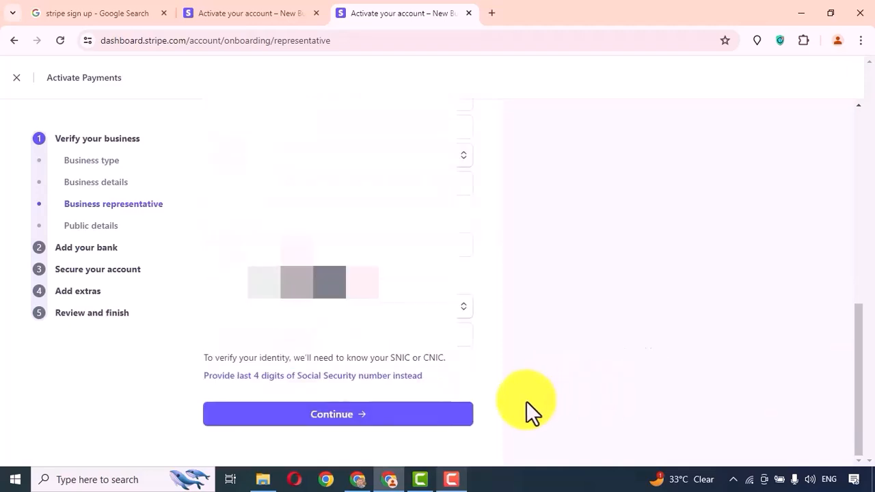
{"action": "left_click", "coordinate": [395, 420]}
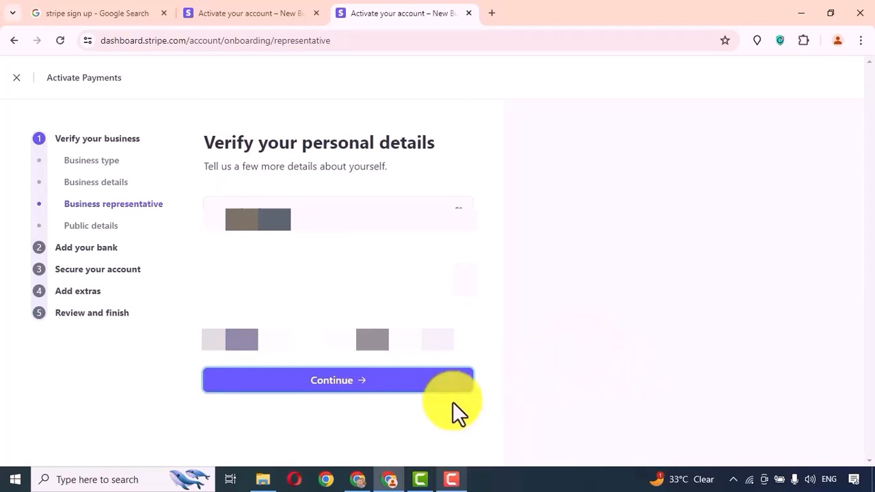
- Confirm the verified personal details to move on to the public details for customers
{"action": "left_click", "coordinate": [423, 381]}
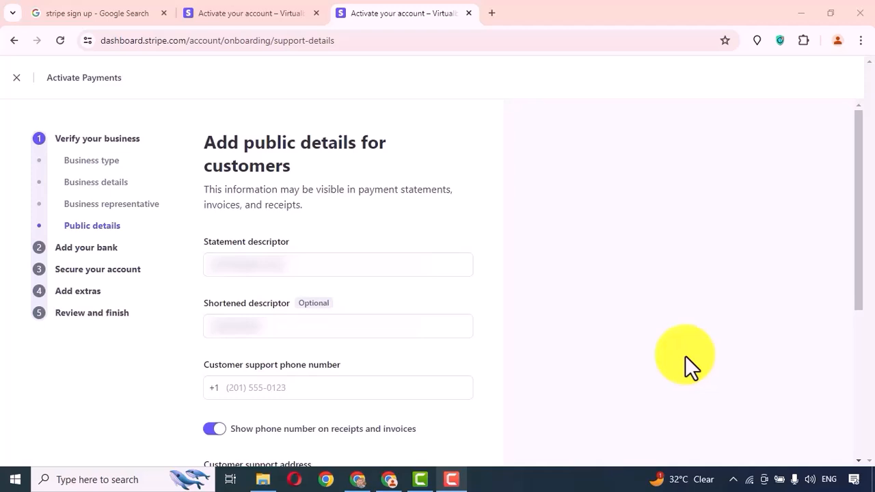
- Enter the customer support phone number, keep it shown on receipts and invoices, and continue
{"action": "scroll", "coordinate": [684, 355], "scroll_direction": "down", "scroll_amount": 4}
{"action": "left_click", "coordinate": [383, 131]}
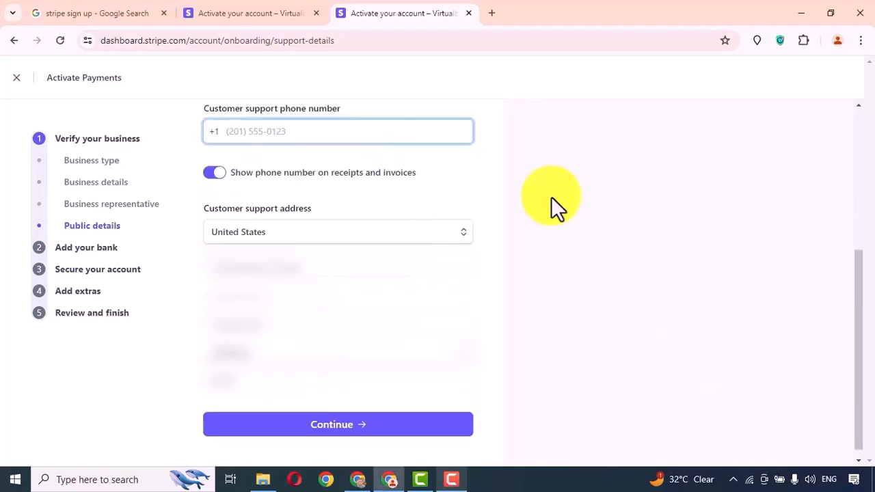
{"action": "type", "text": "201"}
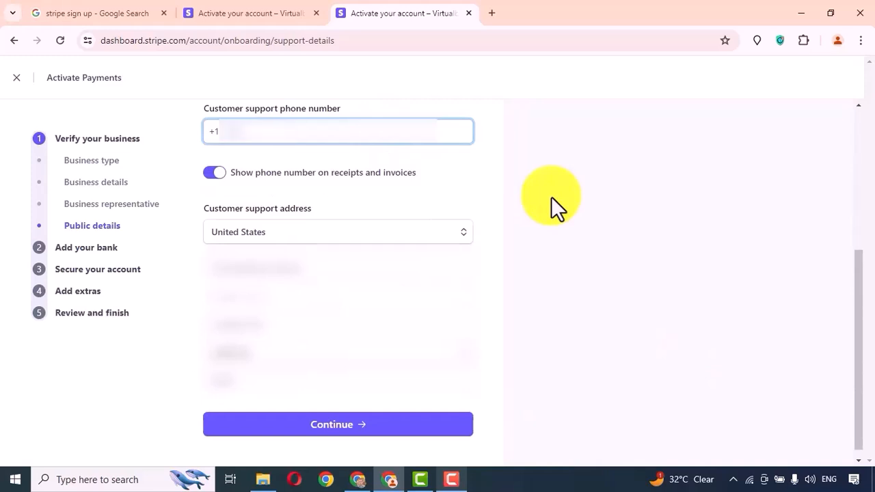
{"action": "type", "text": "5550123"}
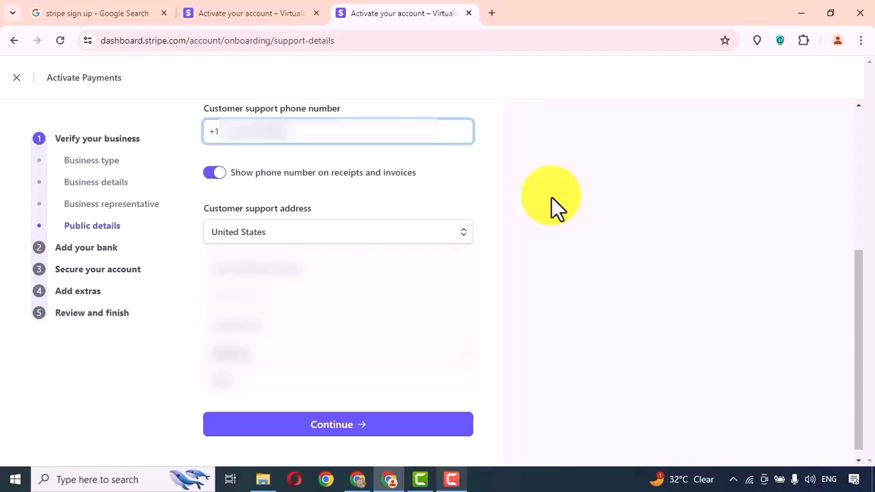
{"action": "left_click", "coordinate": [209, 173]}
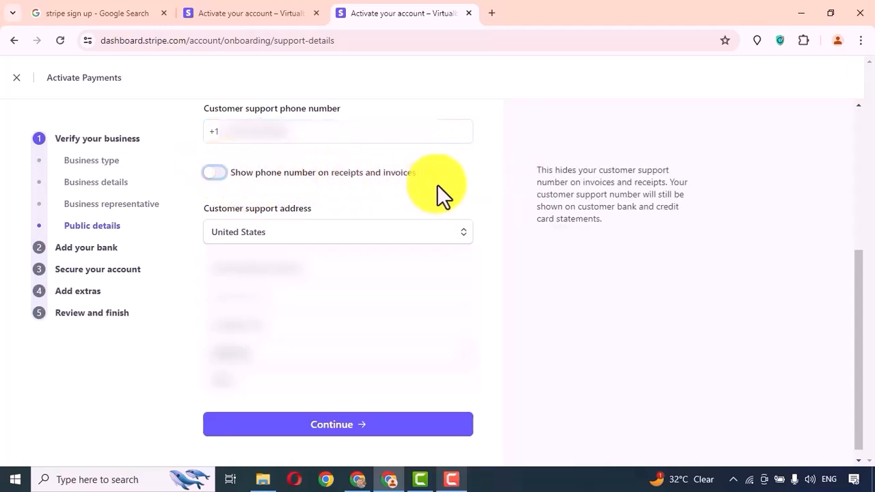
{"action": "left_click", "coordinate": [223, 174]}
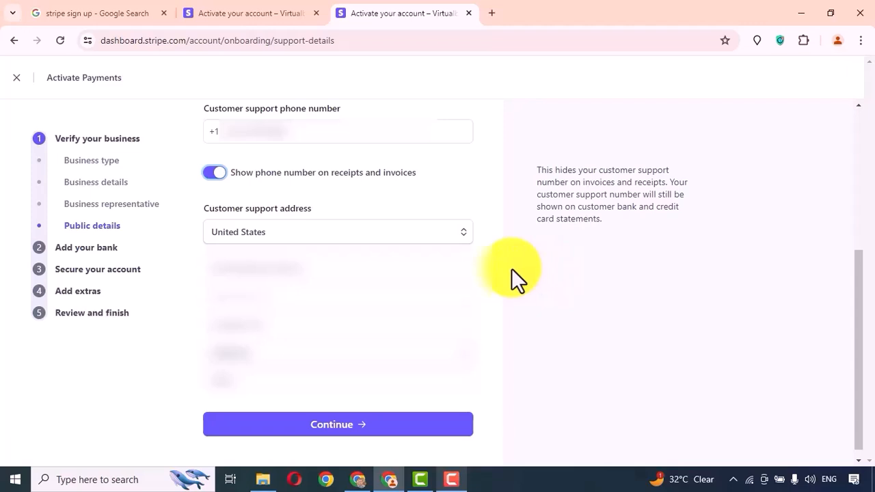
{"action": "key", "text": "Tab"}
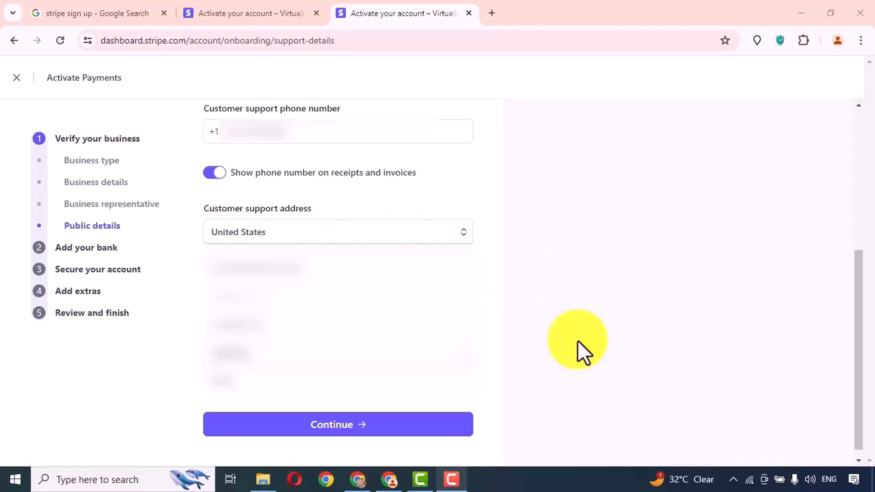
{"action": "left_click", "coordinate": [385, 424]}
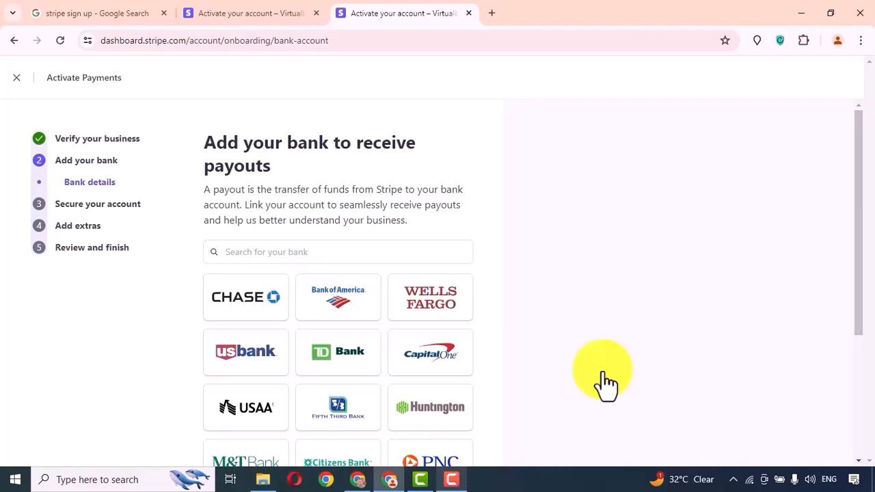
- Try a bank search, dismiss the results, and switch to entering bank details manually
{"action": "scroll", "coordinate": [418, 228], "scroll_direction": "down", "scroll_amount": 1}
{"action": "left_click", "coordinate": [418, 228]}
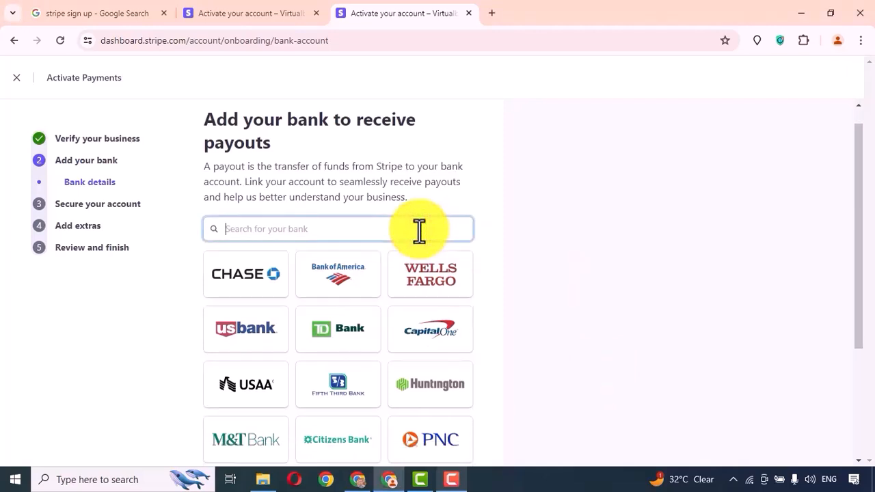
{"action": "type", "text": "a"}
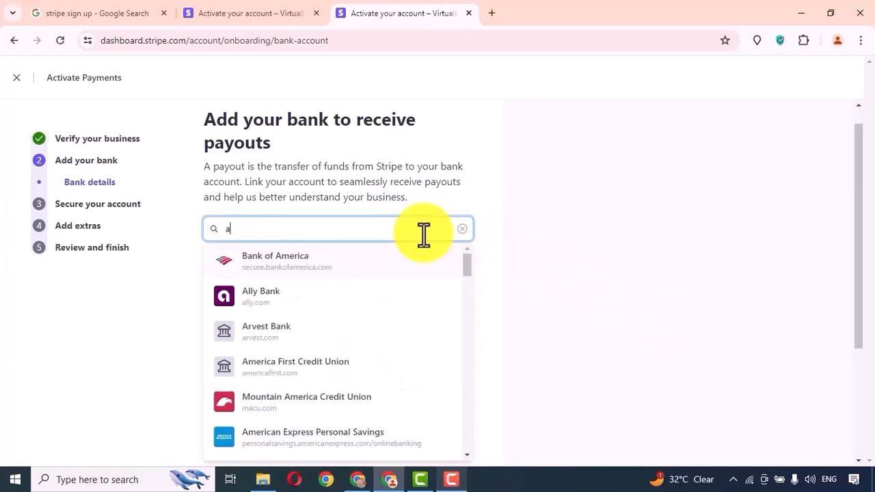
{"action": "scroll", "coordinate": [415, 321], "scroll_direction": "down", "scroll_amount": 4}
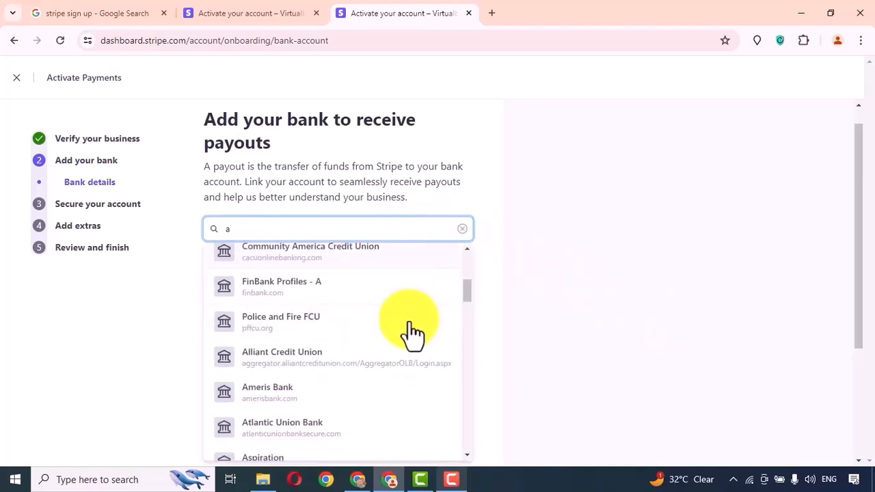
{"action": "left_click", "coordinate": [543, 339]}
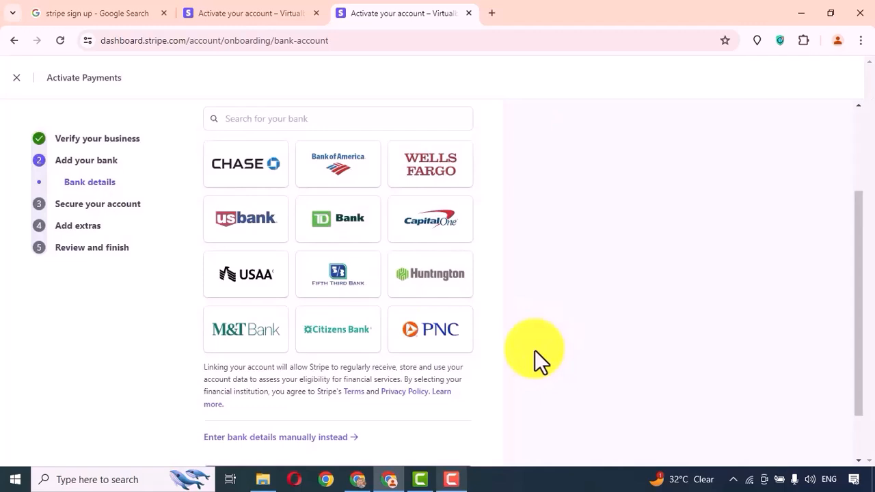
{"action": "left_click", "coordinate": [316, 437]}
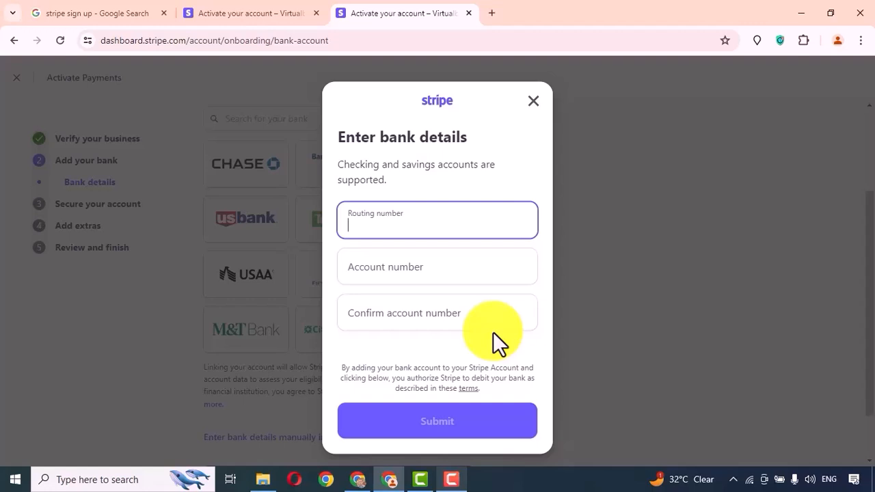
- Paste in the routing number, account number and confirmed account number, and submit the bank details
{"action": "left_click", "coordinate": [414, 222]}
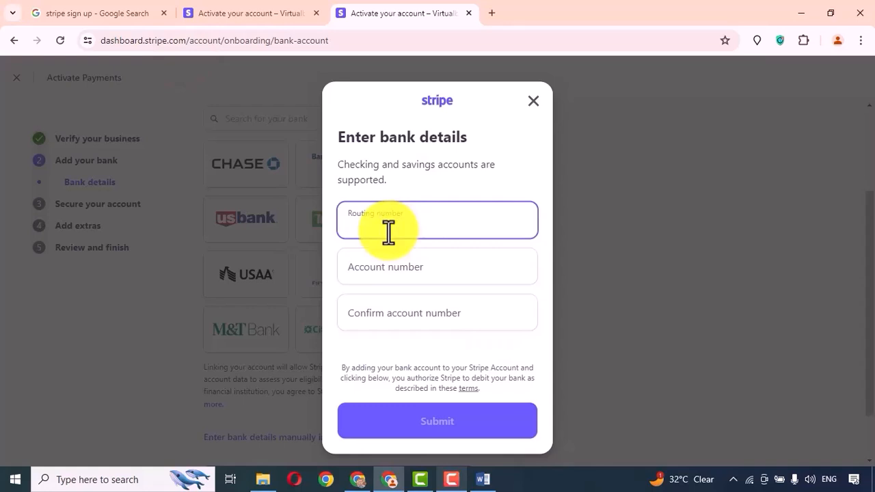
{"action": "key", "text": "ctrl+v"}
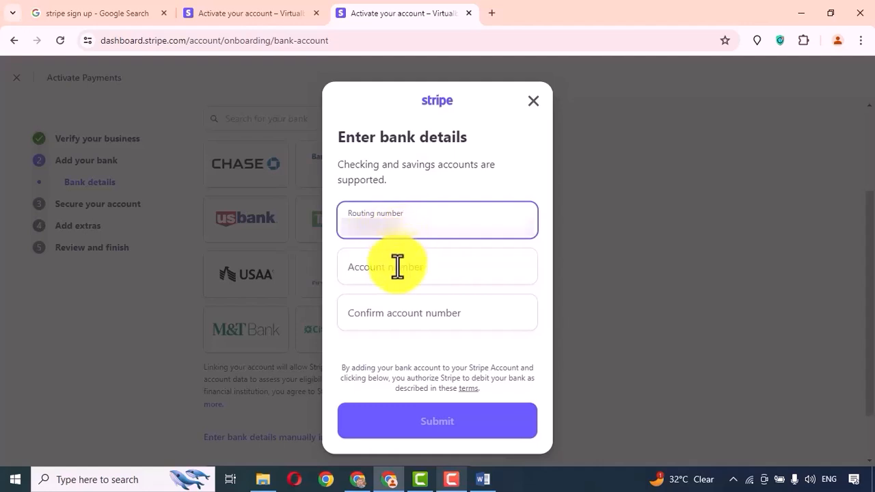
{"action": "left_click", "coordinate": [400, 268]}
{"action": "key", "text": "ctrl+v"}
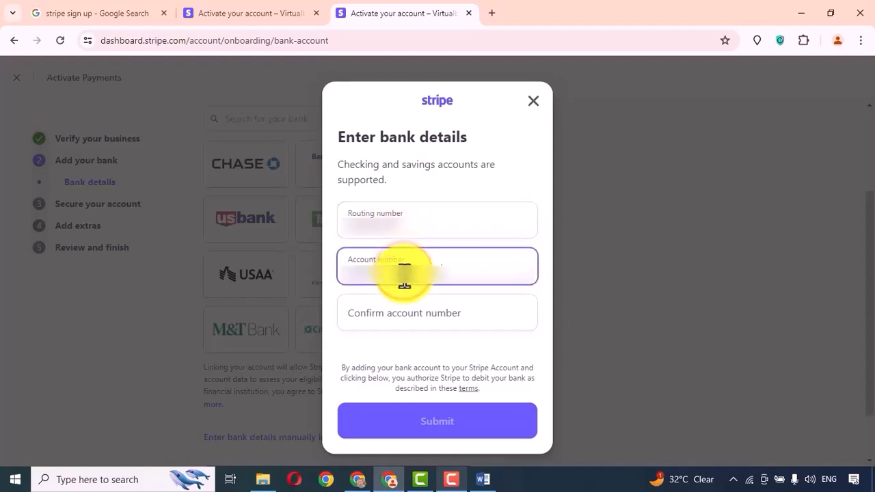
{"action": "left_click", "coordinate": [420, 318]}
{"action": "key", "text": "ctrl+v"}
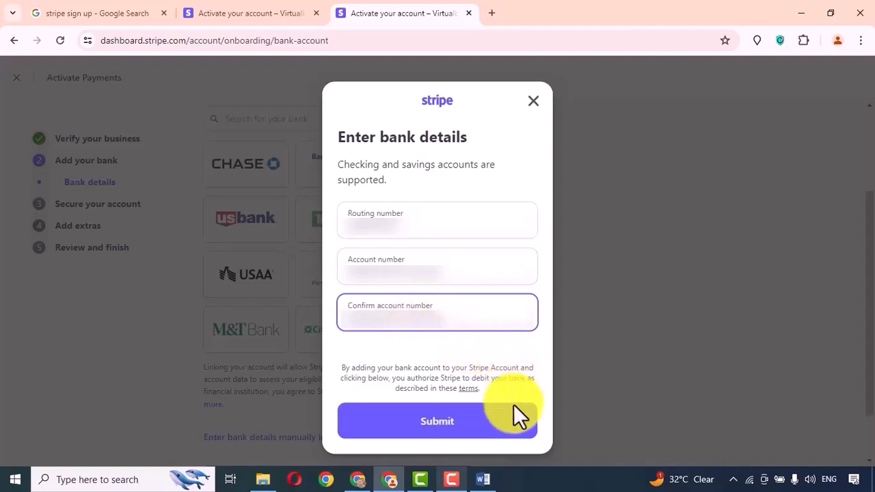
{"action": "left_click", "coordinate": [505, 422]}
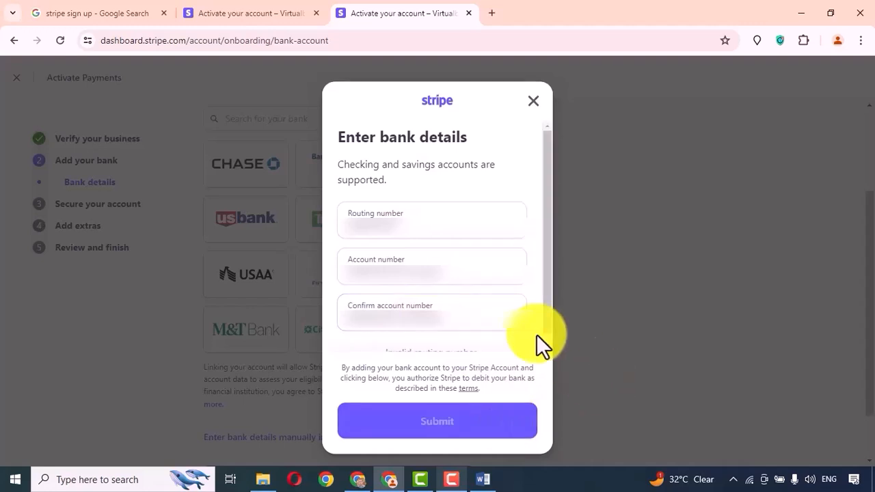
- Continue from the completed bank step to the two-step authentication step
{"action": "left_click", "coordinate": [294, 58]}
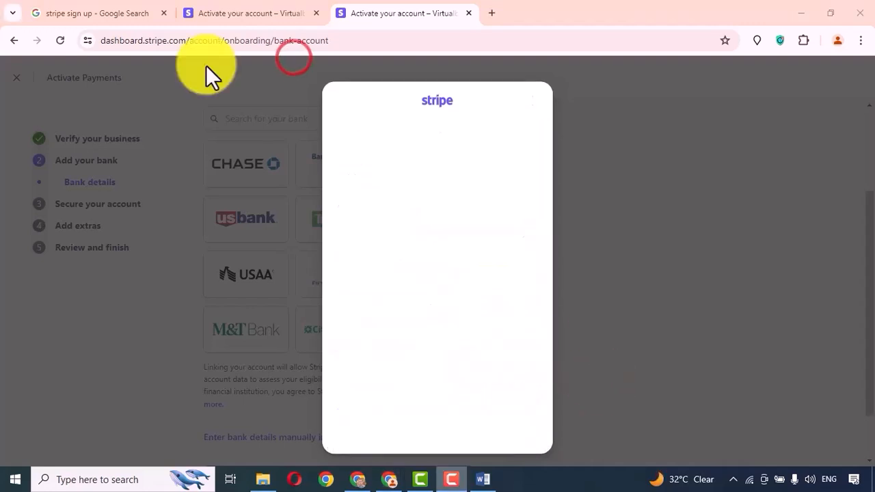
{"action": "left_click", "coordinate": [205, 65]}
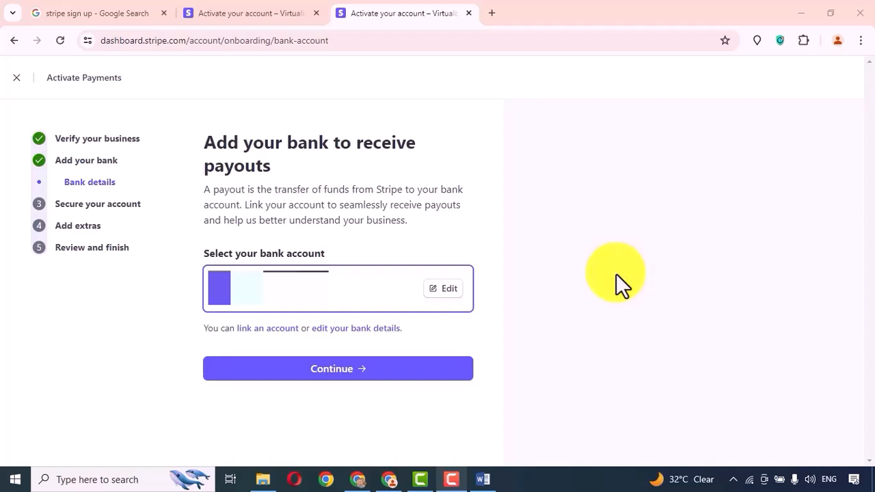
{"action": "left_click", "coordinate": [385, 369]}
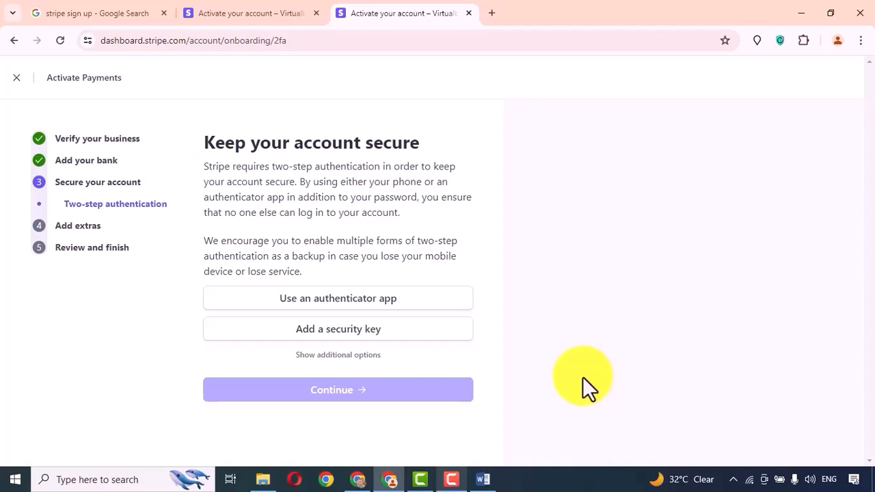
- Reveal more two-step options and pick 'Use an authenticator app' to show the QR code
{"action": "left_click", "coordinate": [351, 355]}
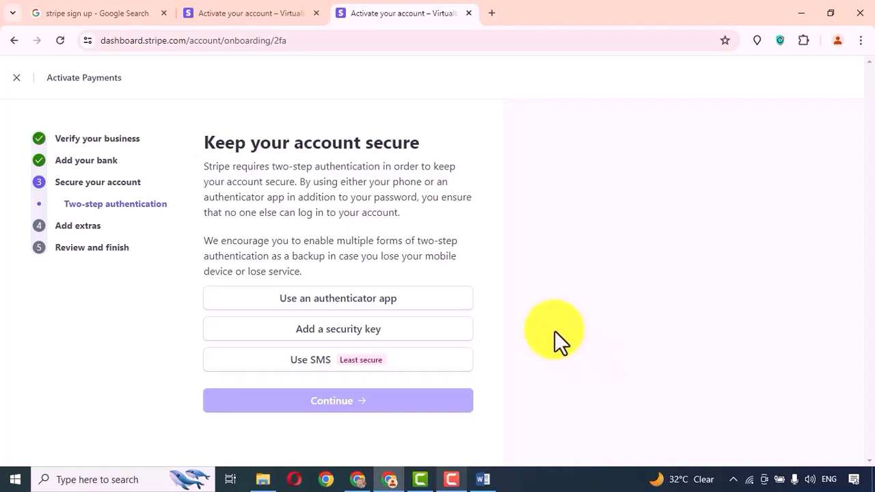
{"action": "left_click", "coordinate": [461, 301]}
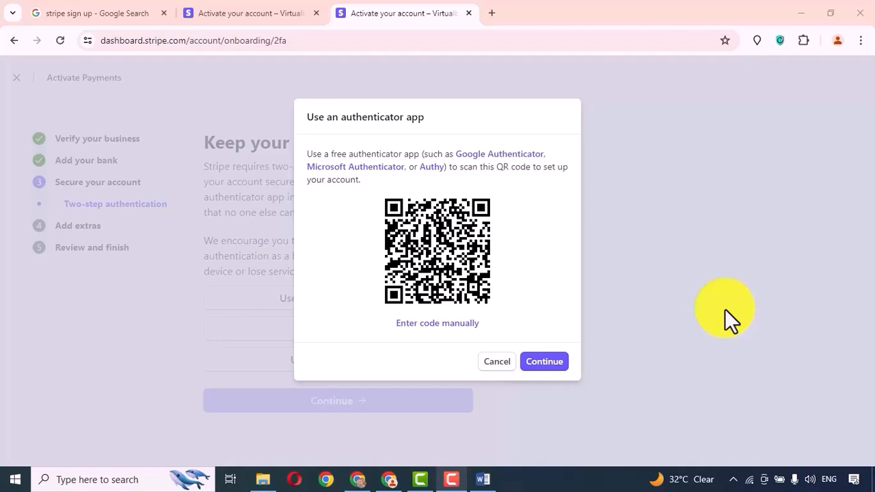
- Enter the authenticator's six-digit code, download and confirm the backup code, then show more methods
{"action": "left_click", "coordinate": [534, 362]}
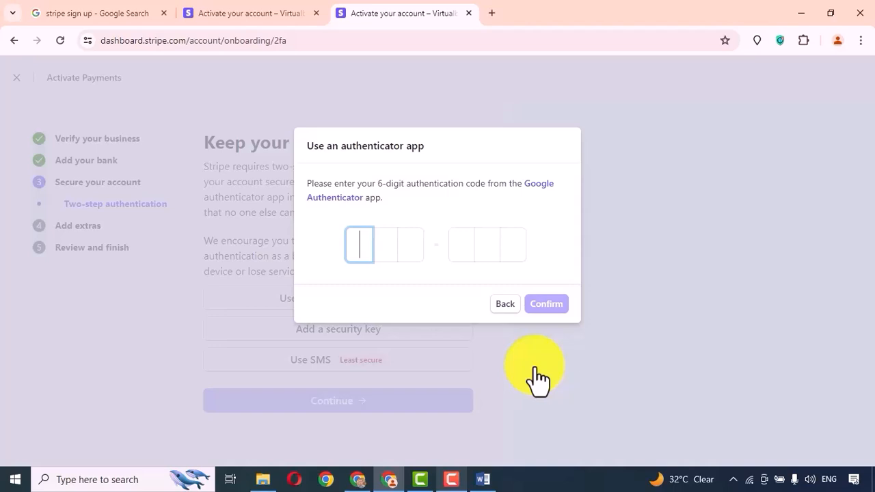
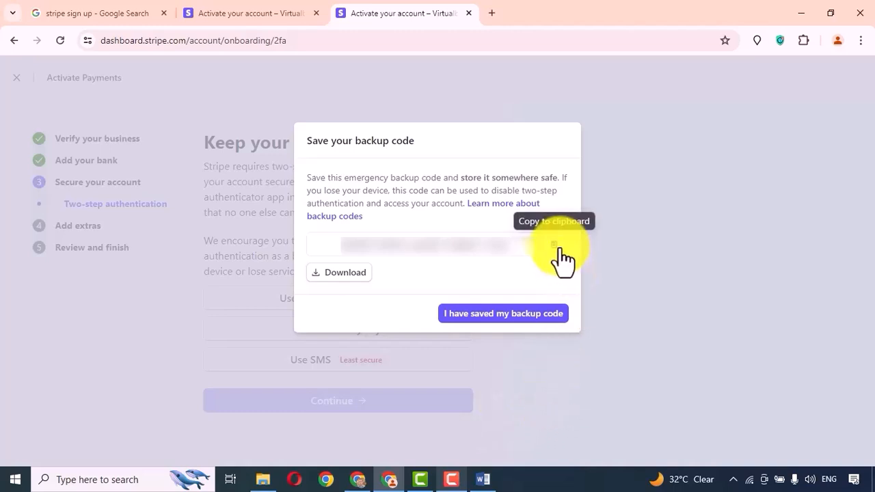
{"action": "left_click", "coordinate": [359, 280]}
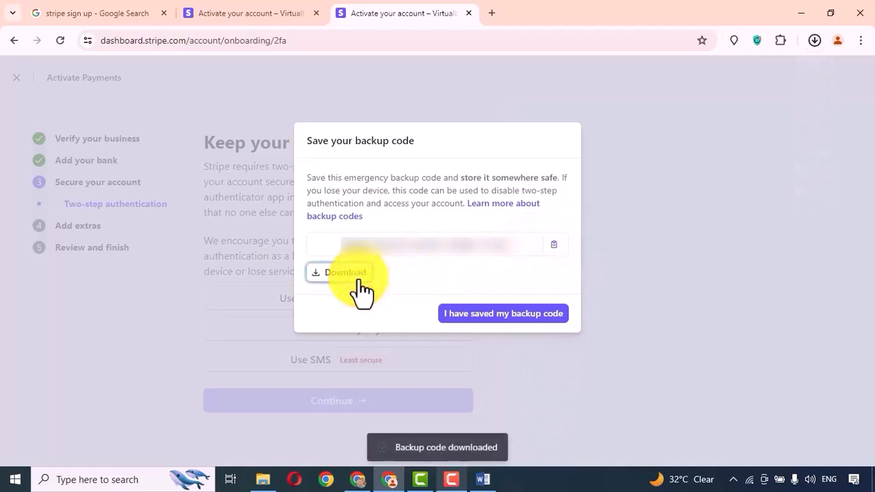
{"action": "left_click", "coordinate": [550, 317]}
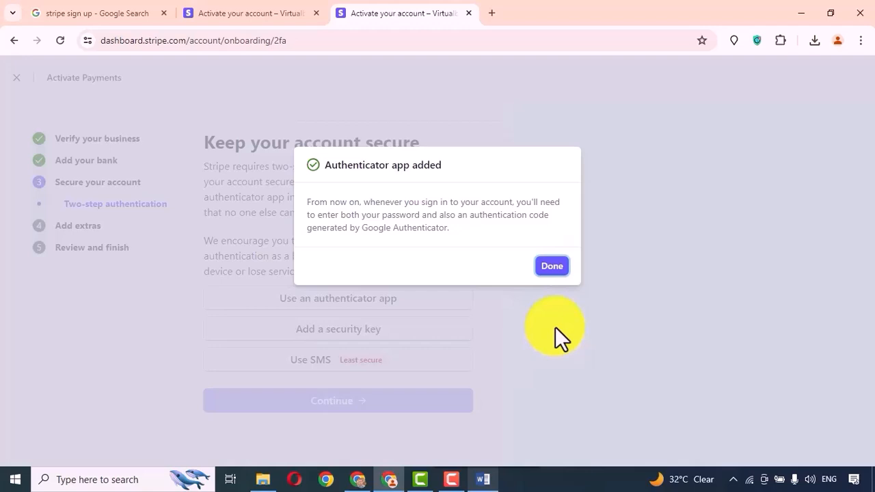
{"action": "left_click", "coordinate": [555, 268]}
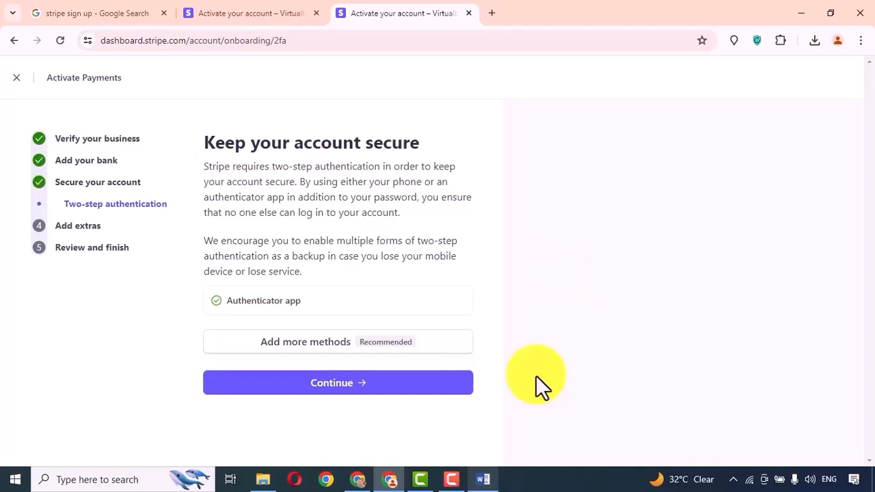
{"action": "left_click", "coordinate": [451, 345]}
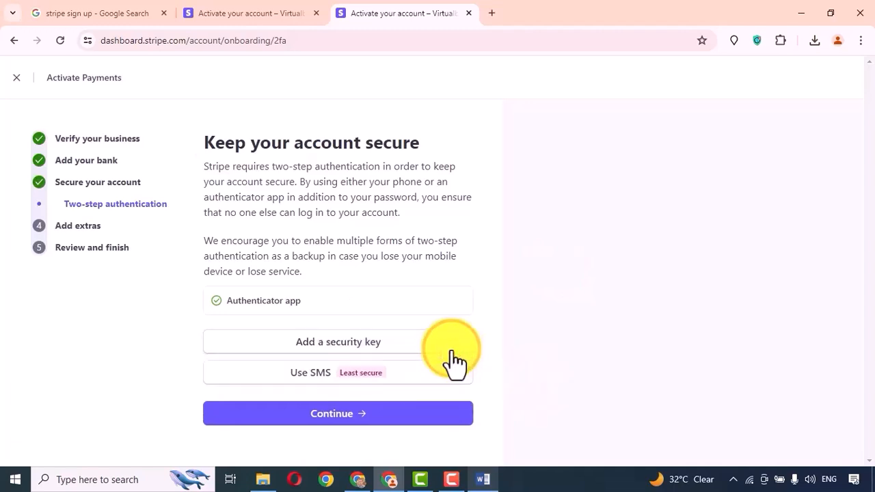
- Skip sales tax calculation for now and choose 'No thanks' on climate contributions
{"action": "left_click", "coordinate": [386, 414]}
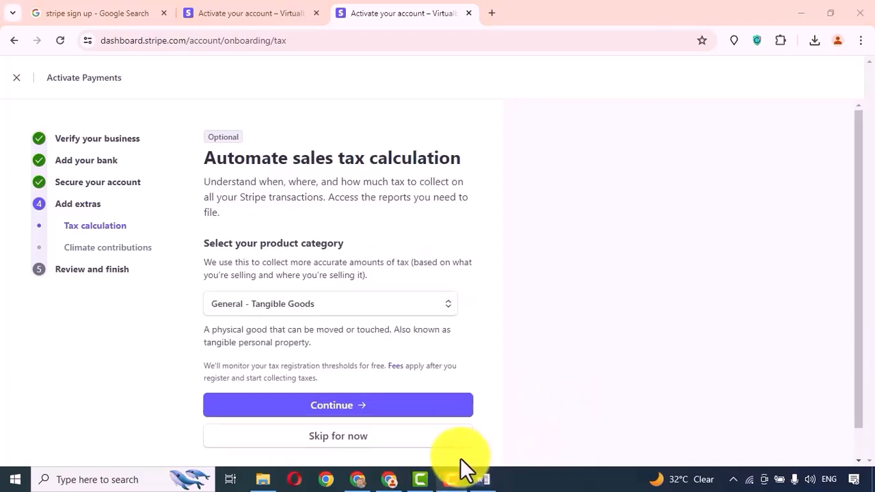
{"action": "left_click", "coordinate": [423, 441]}
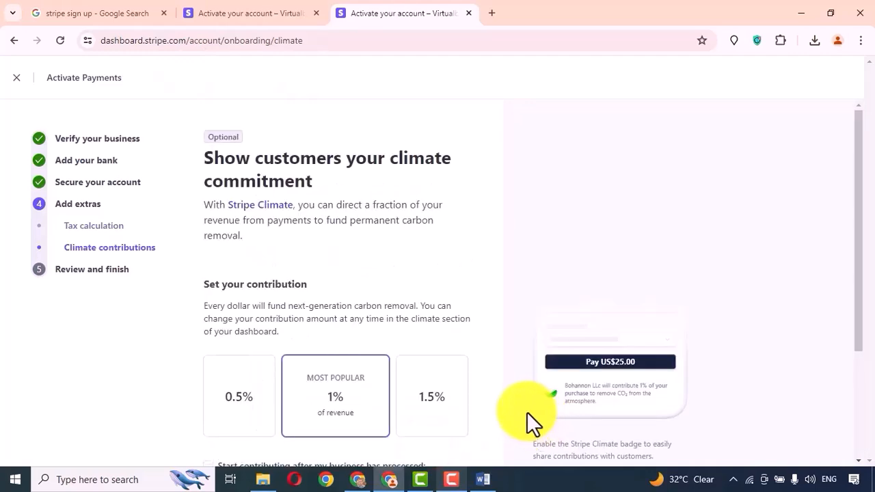
{"action": "scroll", "coordinate": [525, 411], "scroll_direction": "down", "scroll_amount": 3}
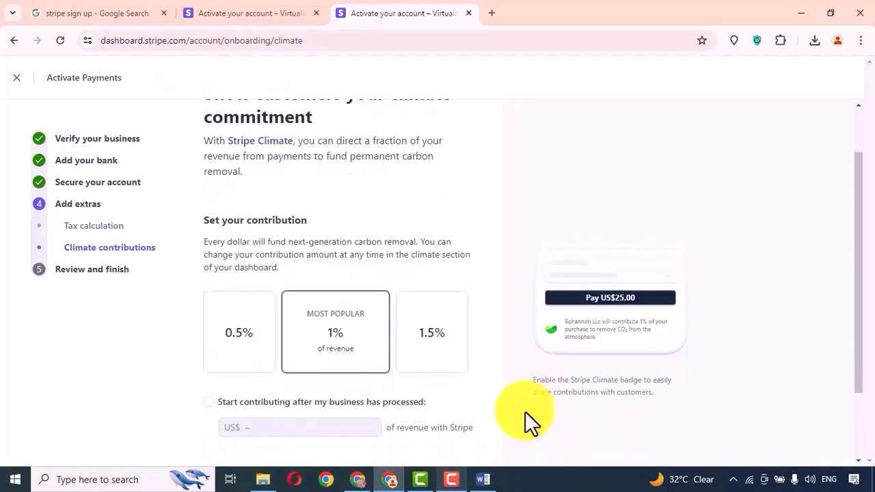
{"action": "scroll", "coordinate": [523, 412], "scroll_direction": "down", "scroll_amount": 2}
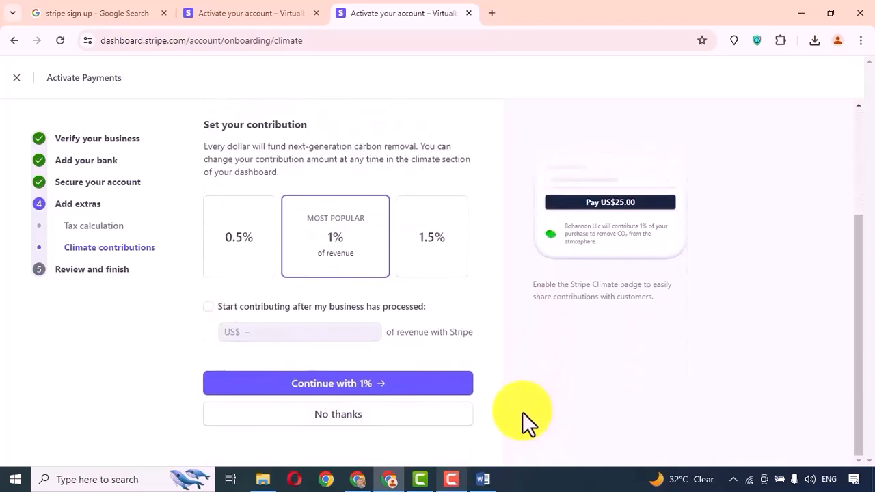
{"action": "left_click", "coordinate": [402, 422]}
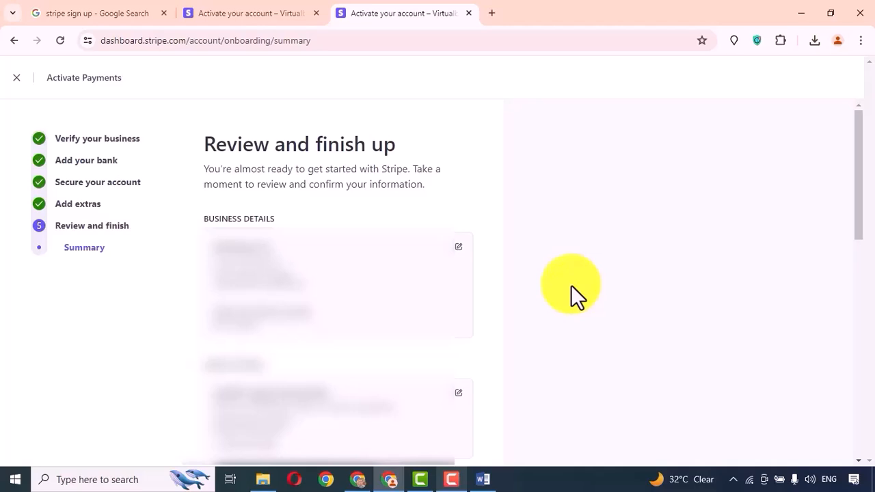
- Scroll through the activation summary and click 'Agree and submit' to accept the Services Agreement
{"action": "scroll", "coordinate": [571, 285], "scroll_direction": "down", "scroll_amount": 1}
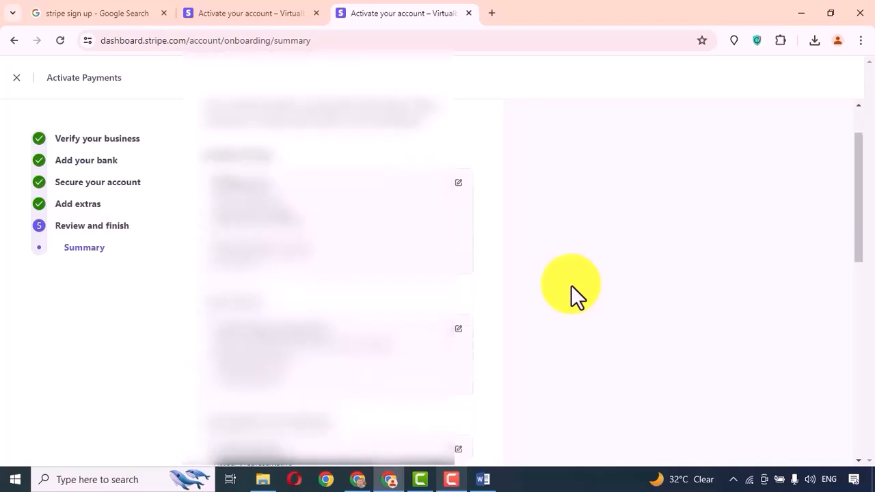
{"action": "scroll", "coordinate": [570, 285], "scroll_direction": "down", "scroll_amount": 1}
{"action": "scroll", "coordinate": [571, 285], "scroll_direction": "down", "scroll_amount": 3}
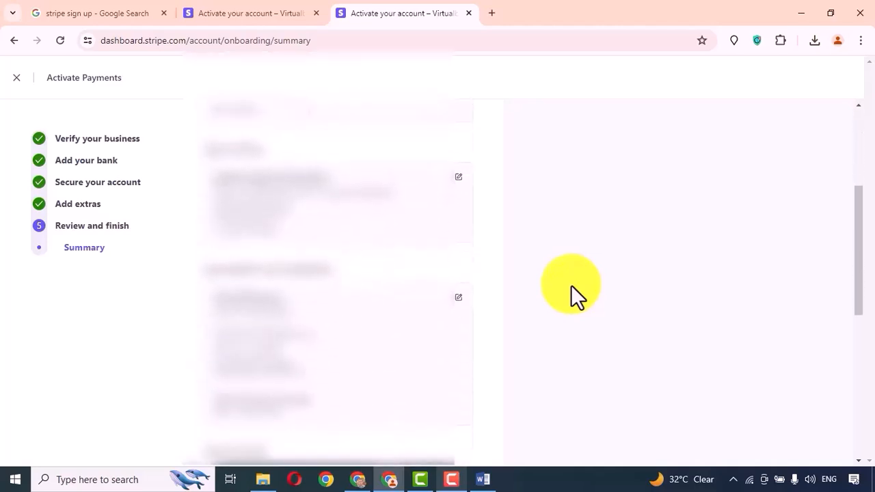
{"action": "scroll", "coordinate": [571, 285], "scroll_direction": "down", "scroll_amount": 4}
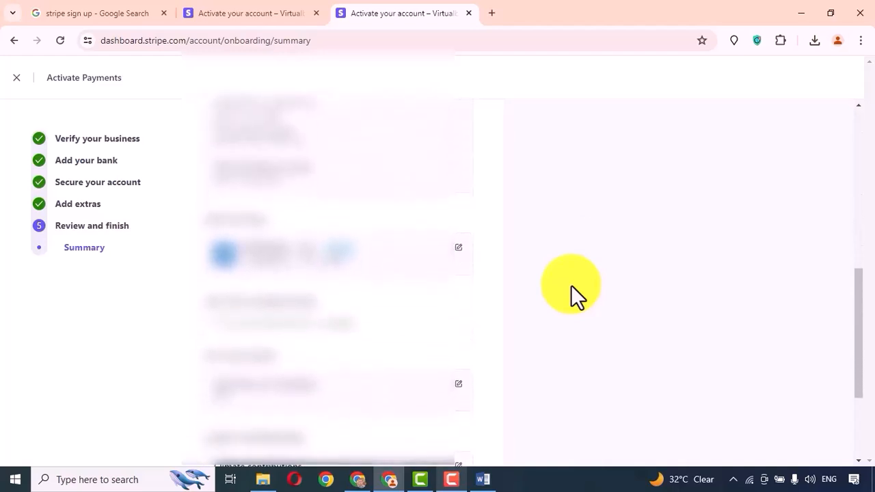
{"action": "scroll", "coordinate": [570, 285], "scroll_direction": "down", "scroll_amount": 2}
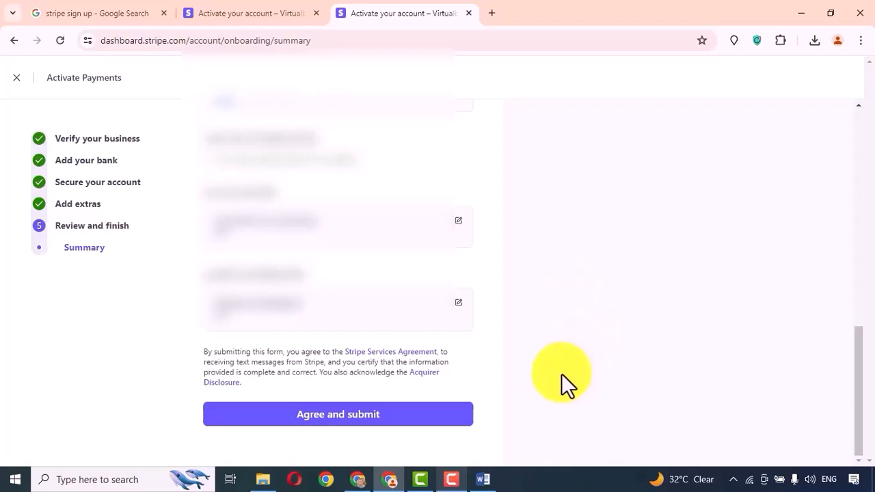
{"action": "left_click", "coordinate": [443, 418]}
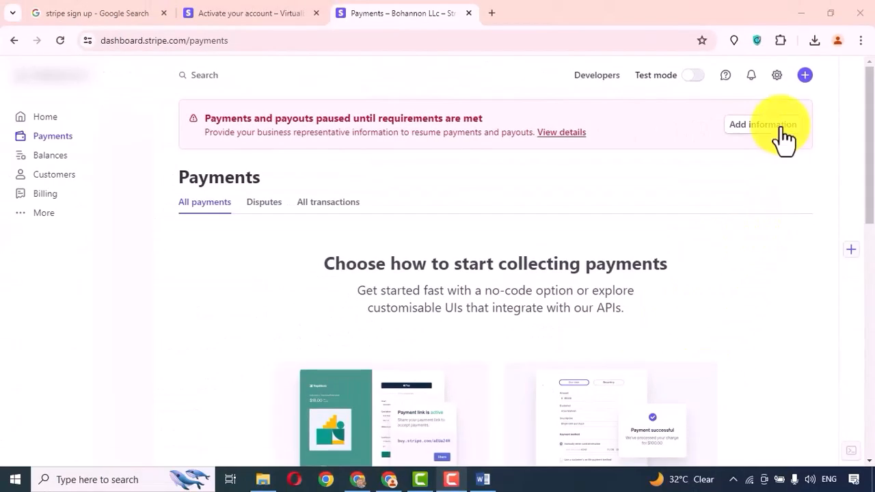
- Start adding representative information, choose 'Upload a file' for ID verification, and accept the terms
{"action": "left_click", "coordinate": [780, 127]}
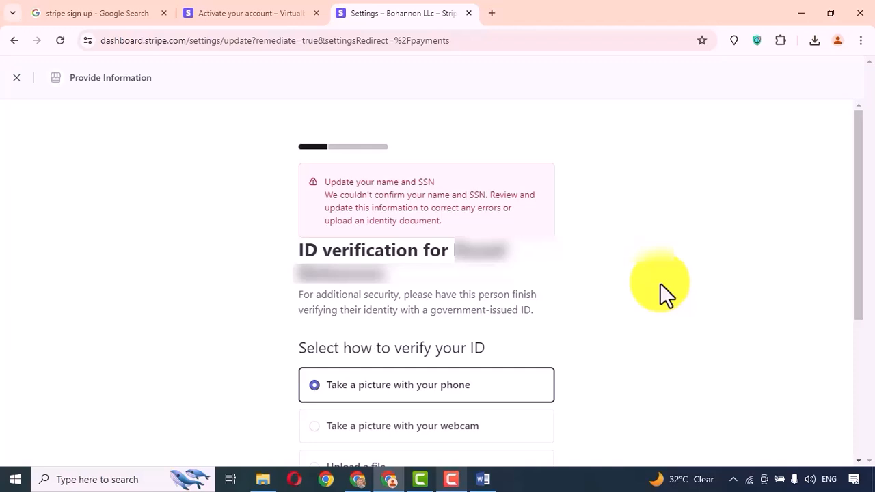
{"action": "scroll", "coordinate": [660, 283], "scroll_direction": "down", "scroll_amount": 2}
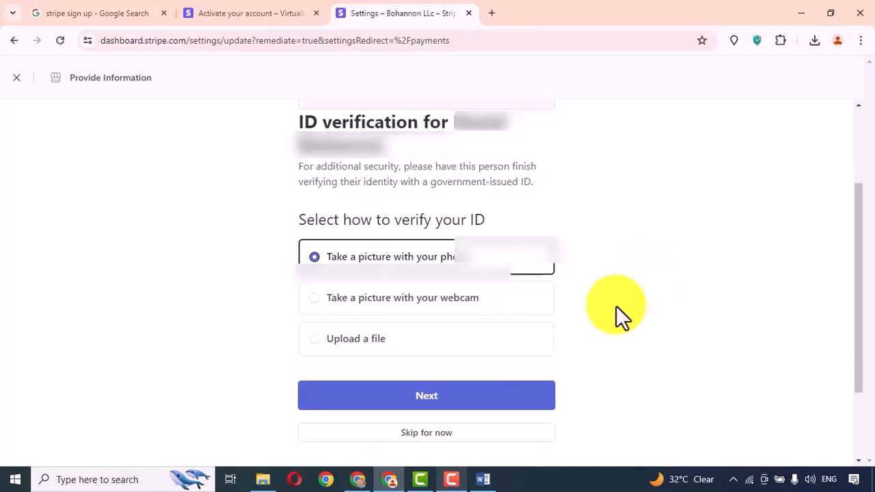
{"action": "left_click", "coordinate": [443, 367]}
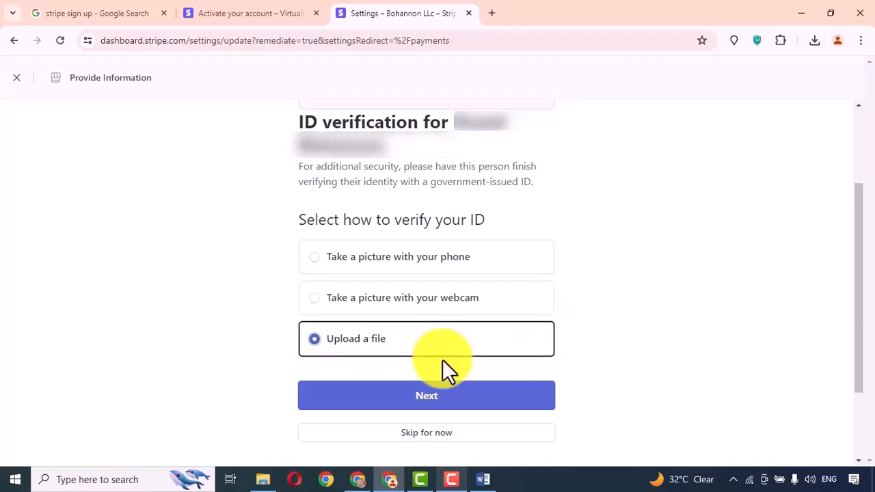
{"action": "left_click", "coordinate": [441, 399]}
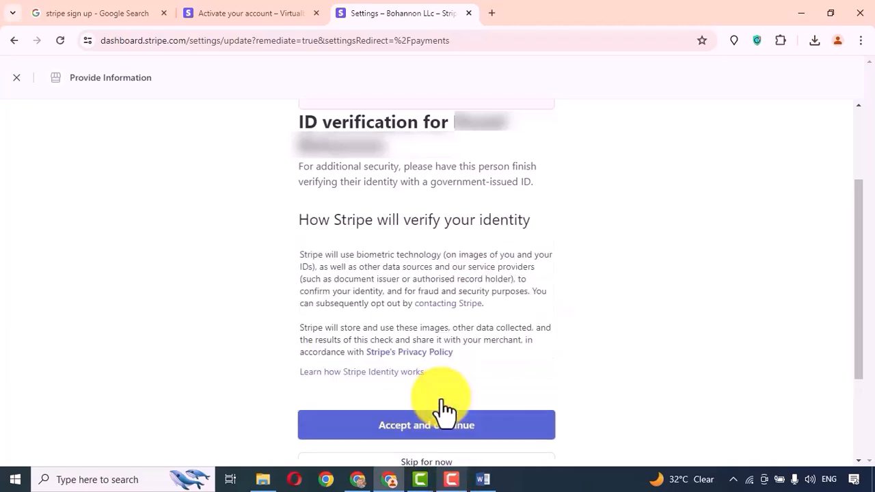
{"action": "left_click", "coordinate": [446, 417]}
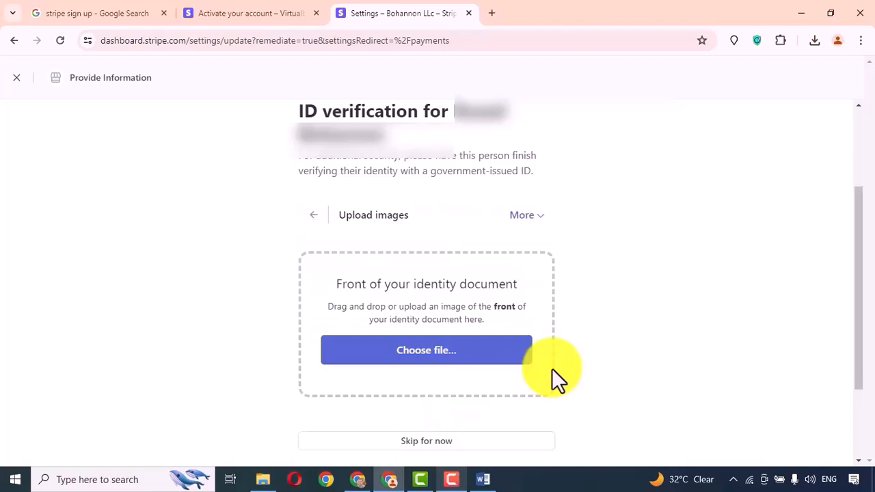
- Upload the front-of-ID image file (found by typing 'sna') and mark it 'Looks good'
{"action": "left_click", "coordinate": [479, 352]}
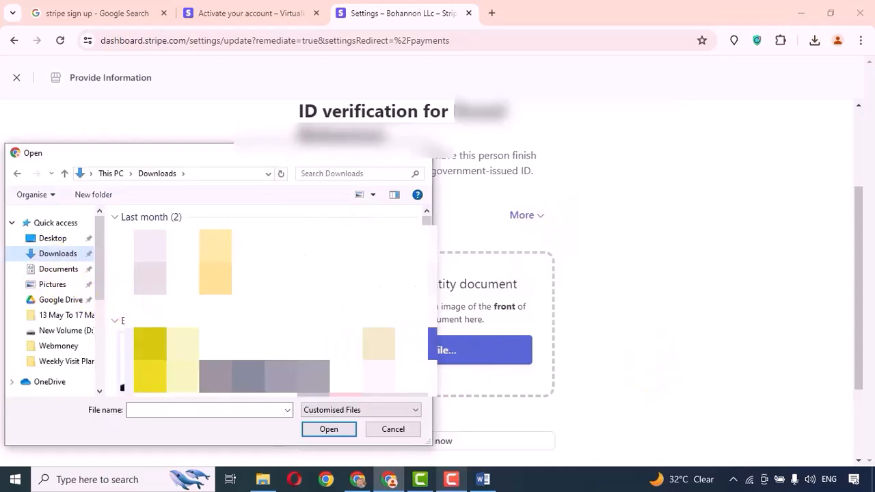
{"action": "type", "text": "sna"}
{"action": "left_click", "coordinate": [321, 432]}
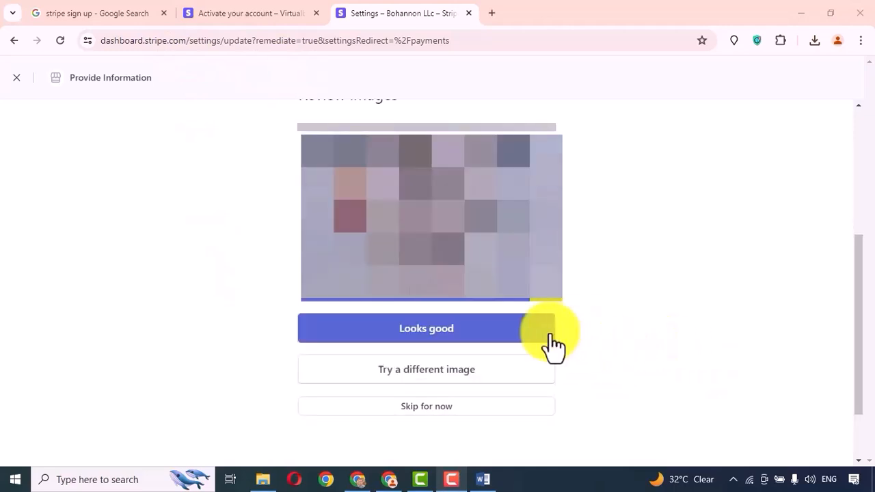
{"action": "left_click", "coordinate": [486, 339]}
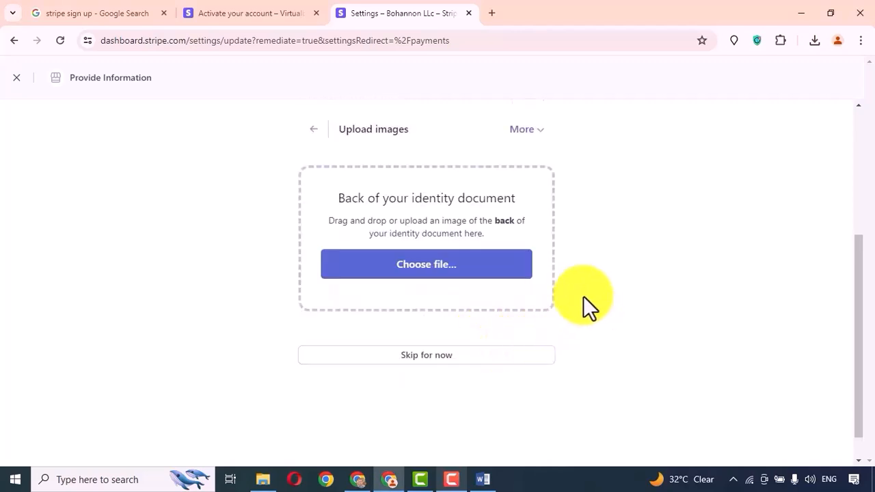
- Upload the back-of-ID image file and mark it 'Looks good'
{"action": "left_click", "coordinate": [501, 263]}
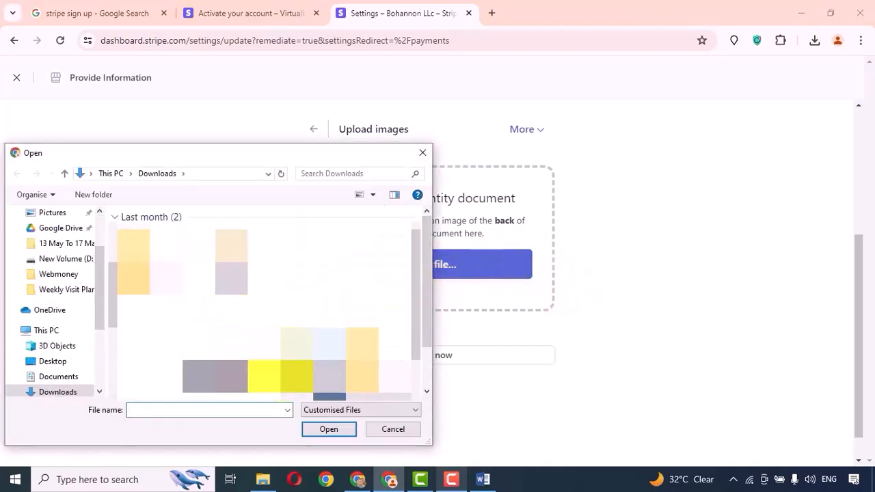
{"action": "left_click", "coordinate": [330, 426]}
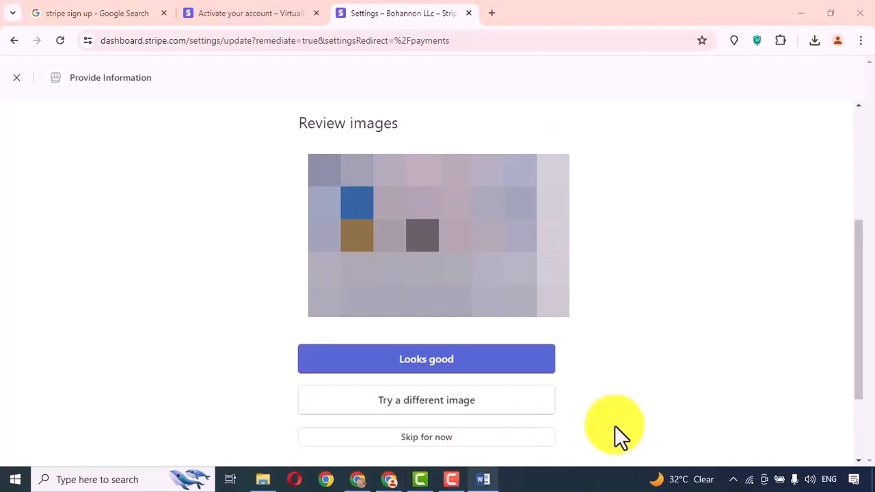
{"action": "left_click", "coordinate": [524, 362]}
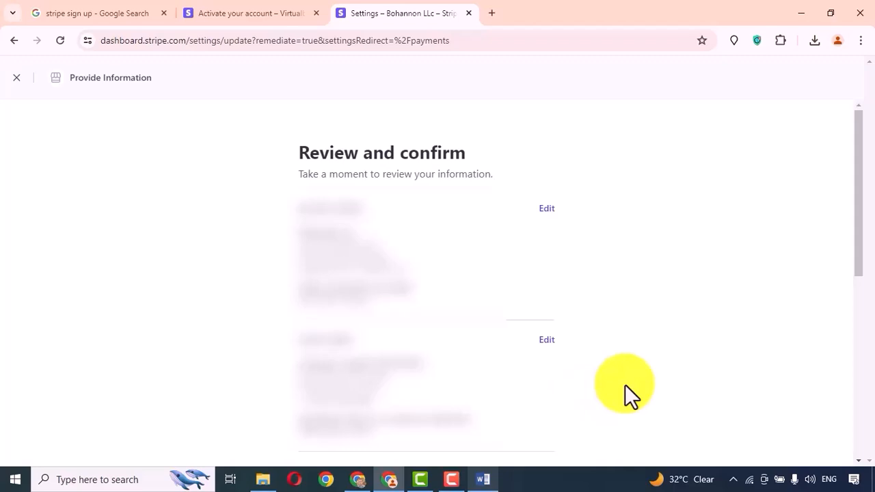
- Confirm the full 'Review and confirm' summary as complete and correct, sending the account into review
{"action": "scroll", "coordinate": [624, 384], "scroll_direction": "down", "scroll_amount": 5}
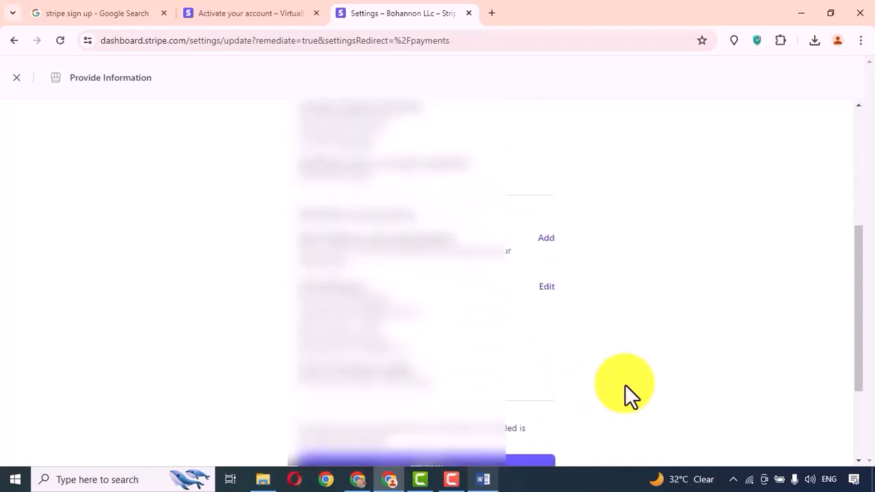
{"action": "scroll", "coordinate": [624, 384], "scroll_direction": "down", "scroll_amount": 3}
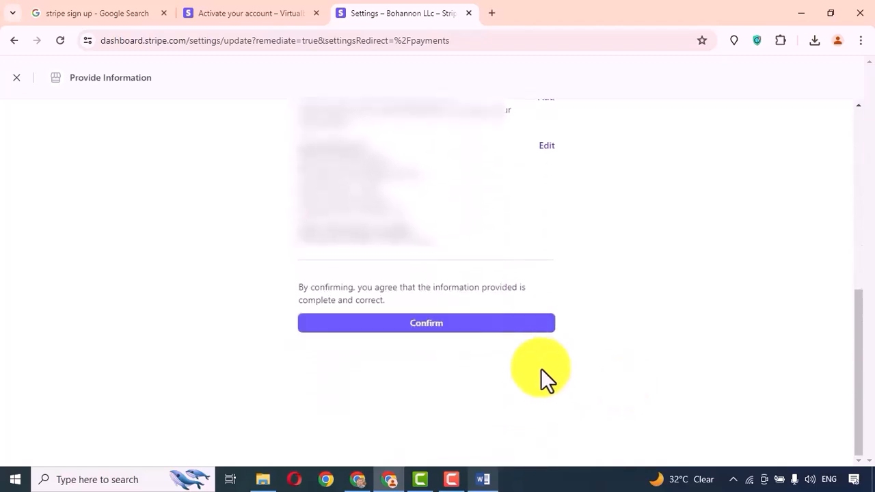
{"action": "left_click", "coordinate": [498, 327]}
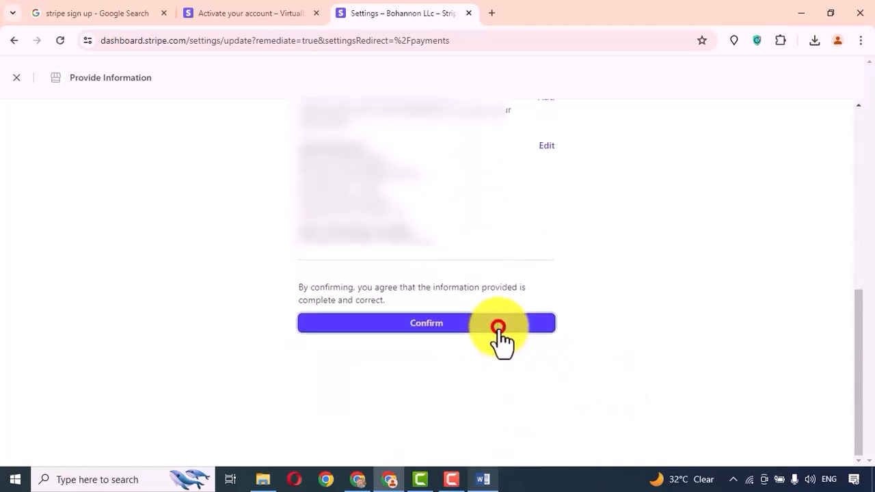